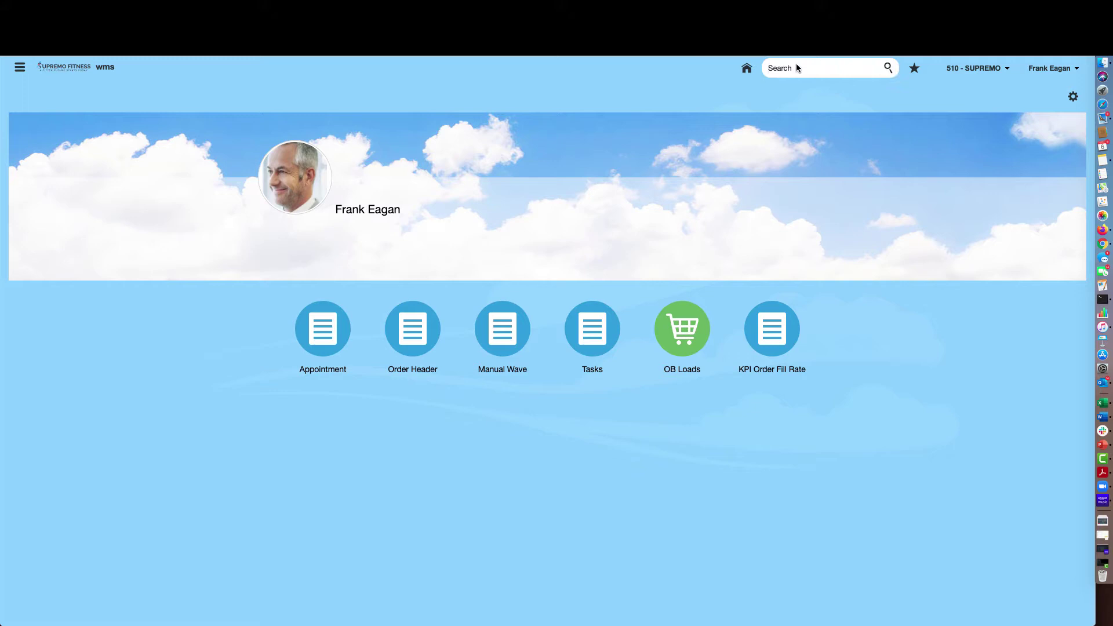
{"action": "type", "text": "pur"}
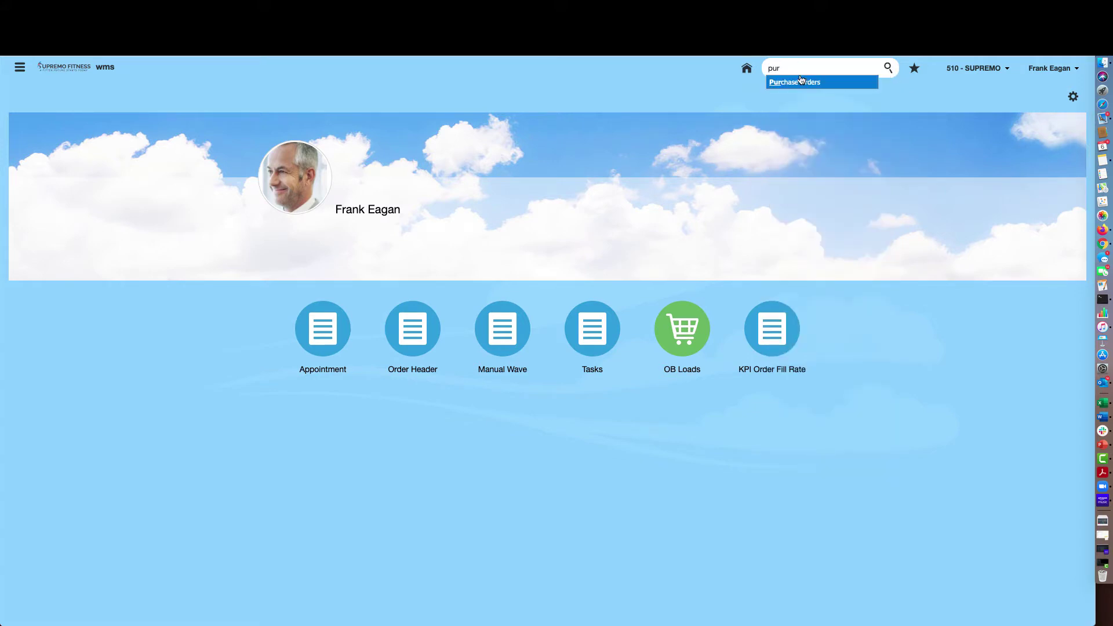
Step: Open details of purchase order CAPO0006, showing BMC Timemachine with 20 ordered
{"action": "left_click", "coordinate": [797, 82]}
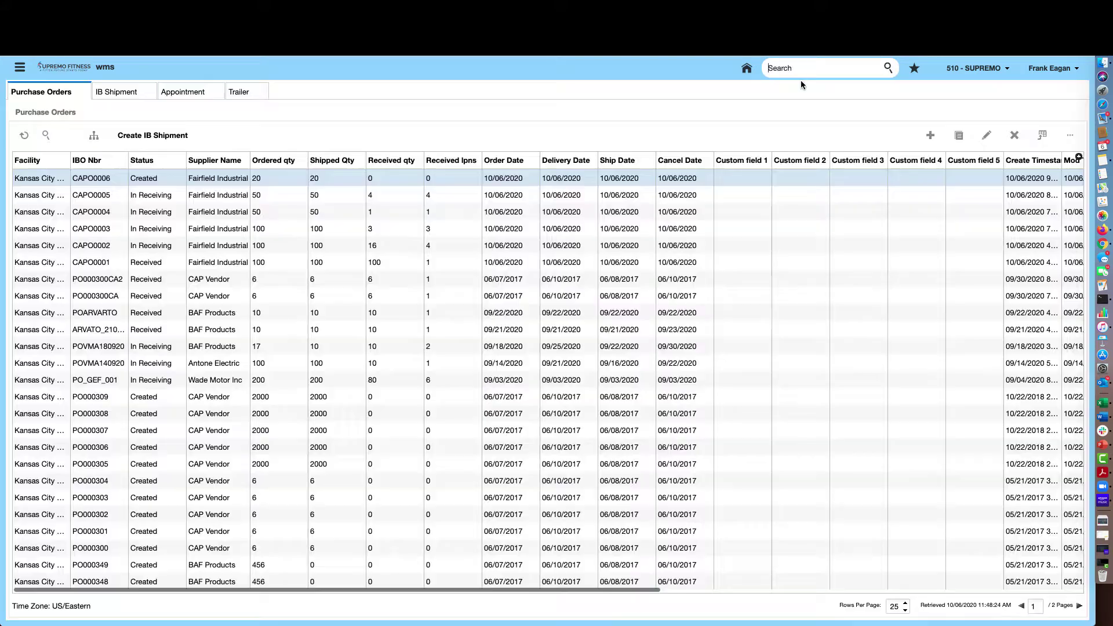
{"action": "left_click", "coordinate": [83, 179]}
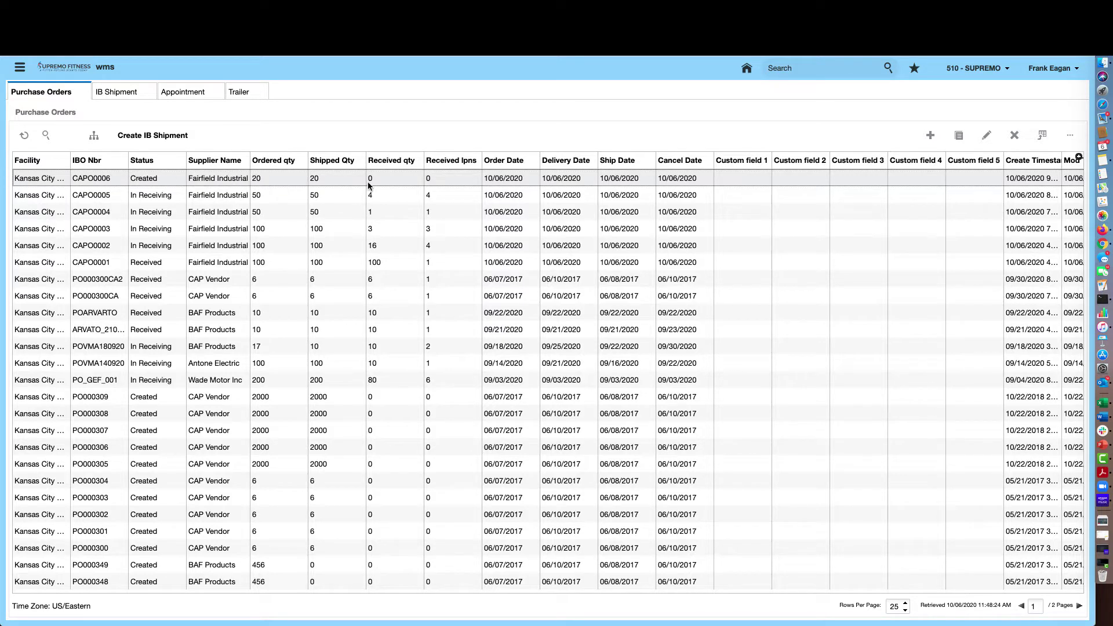
{"action": "left_click", "coordinate": [92, 138]}
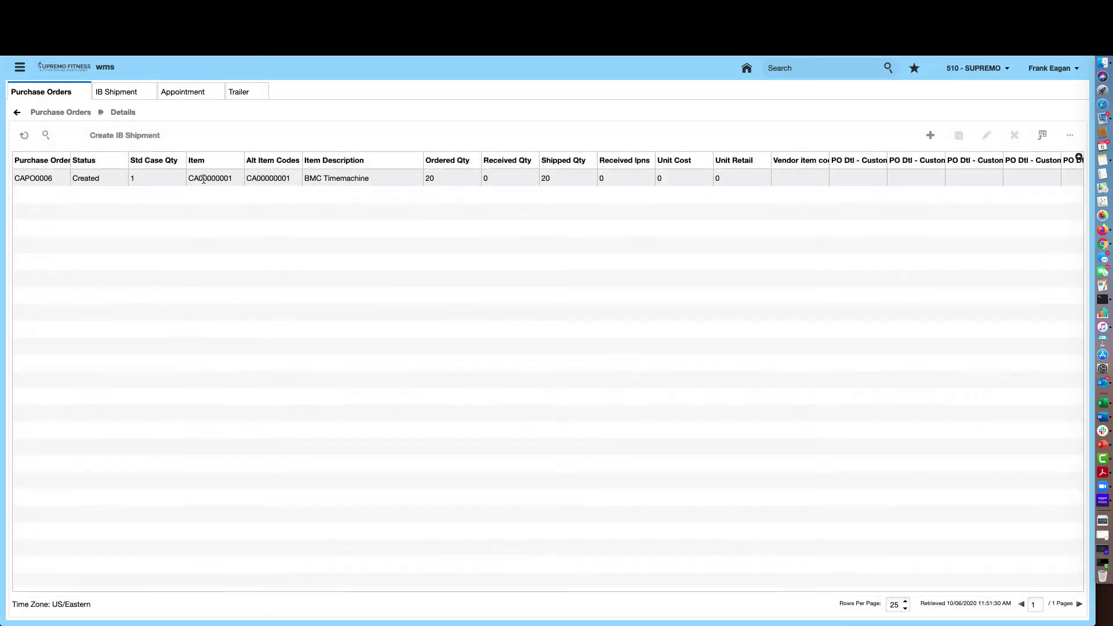
Step: Review shipment SH00000319's PO, 20-unit detail line and load number from the shipment list
{"action": "left_click", "coordinate": [115, 91]}
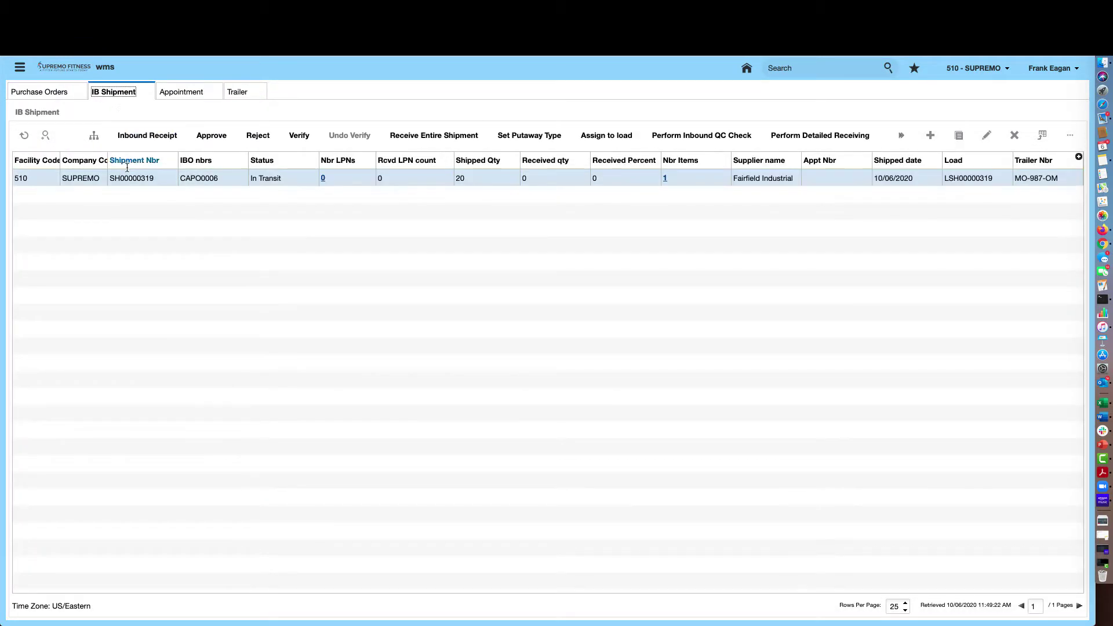
{"action": "left_click_drag", "start_coordinate": [179, 177], "coordinate": [210, 181]}
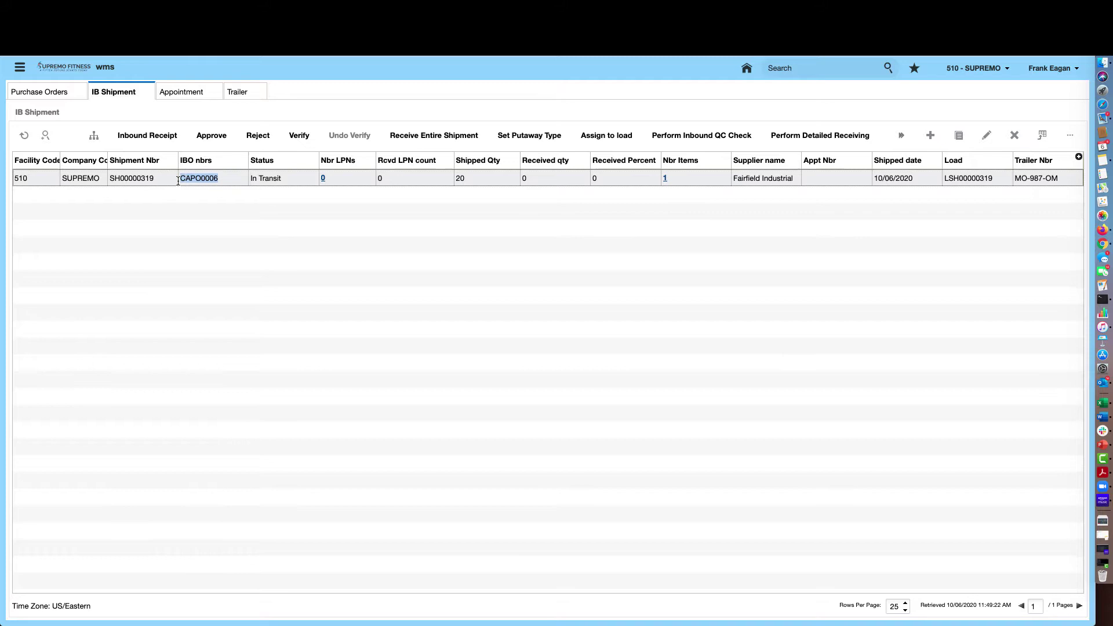
{"action": "left_click_drag", "start_coordinate": [111, 178], "coordinate": [150, 178]}
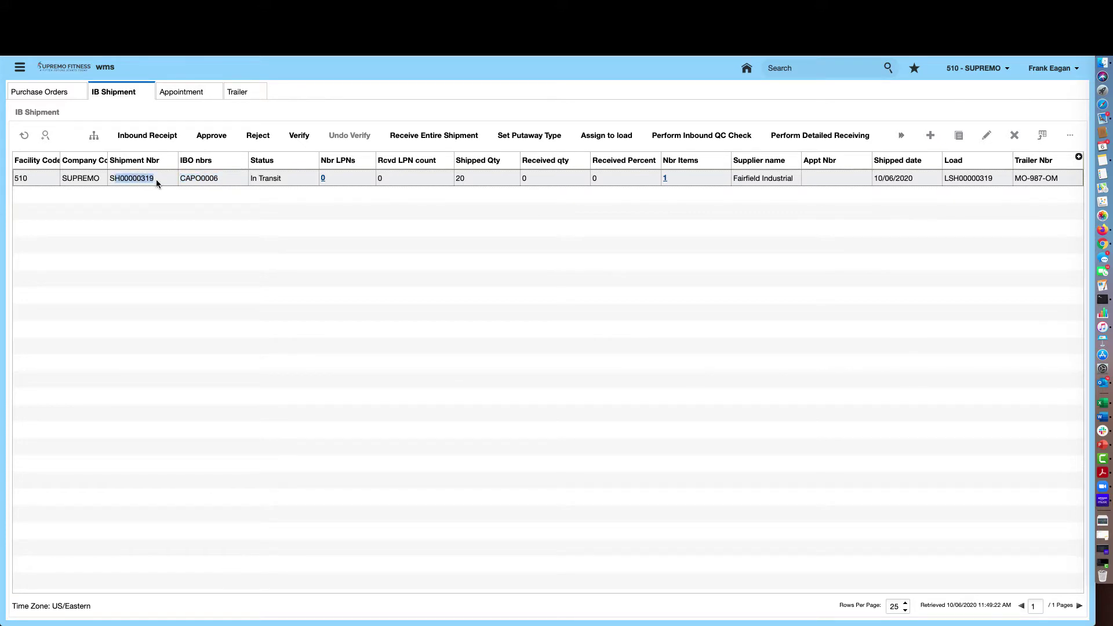
{"action": "left_click", "coordinate": [95, 137]}
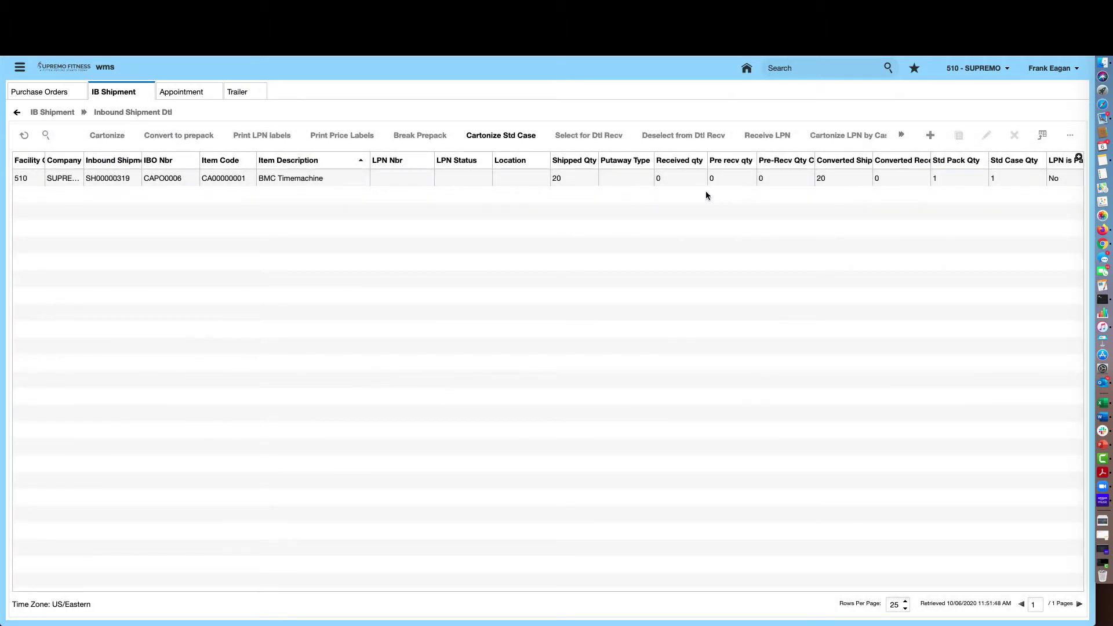
{"action": "left_click", "coordinate": [70, 108]}
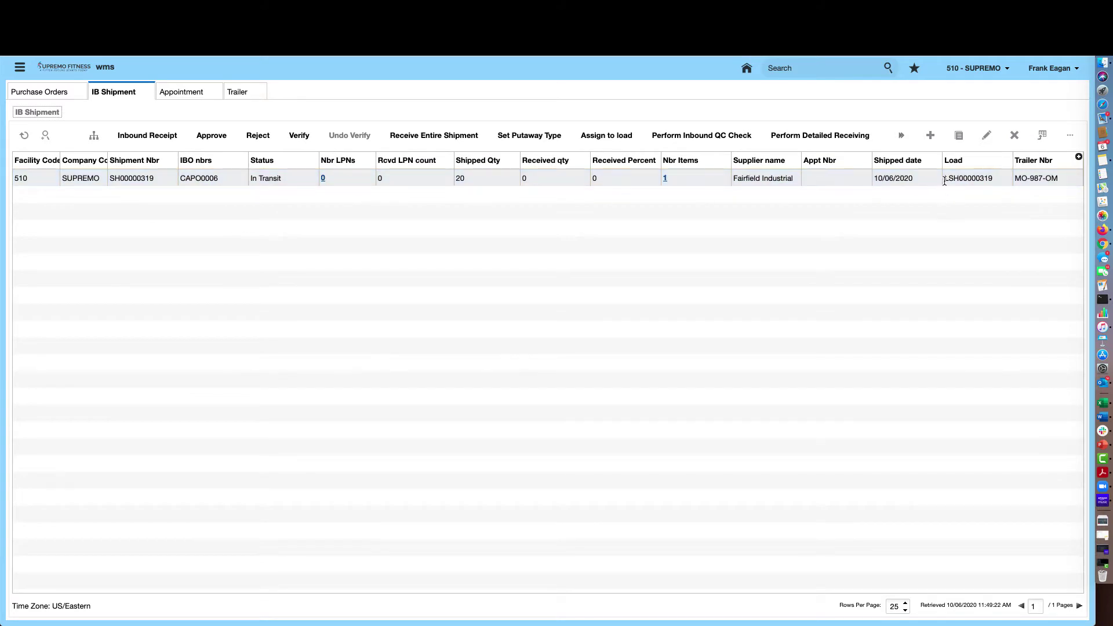
{"action": "left_click_drag", "start_coordinate": [945, 178], "coordinate": [975, 180]}
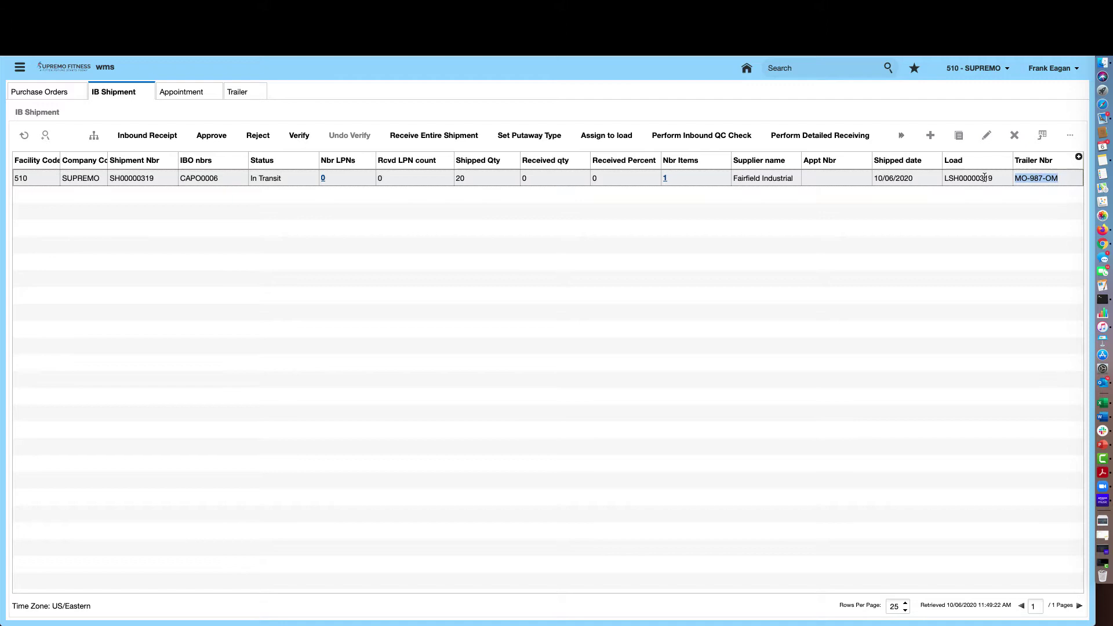
Step: Start a new appointment with a duration and a 10/07/2020 planned start
{"action": "left_click", "coordinate": [183, 92]}
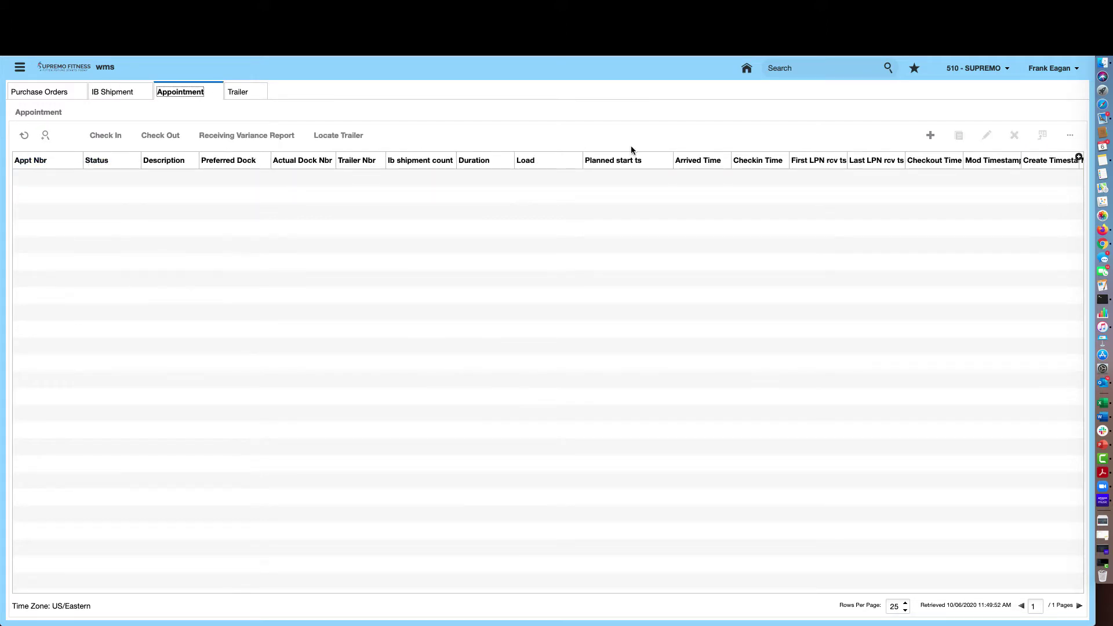
{"action": "left_click", "coordinate": [931, 136]}
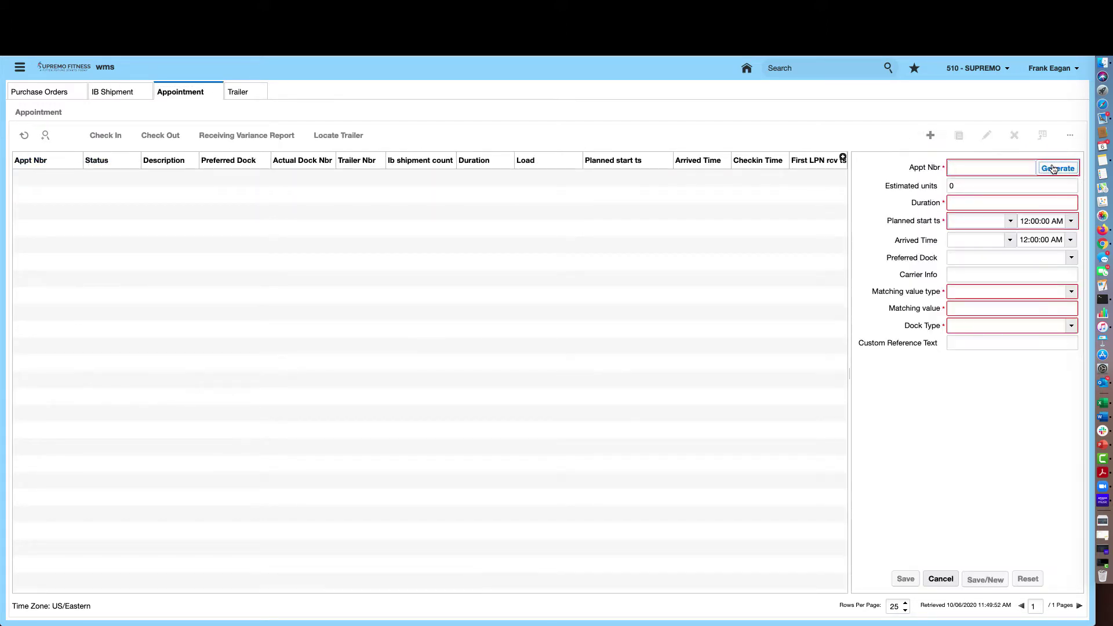
{"action": "left_click", "coordinate": [980, 202]}
{"action": "left_click", "coordinate": [1009, 220]}
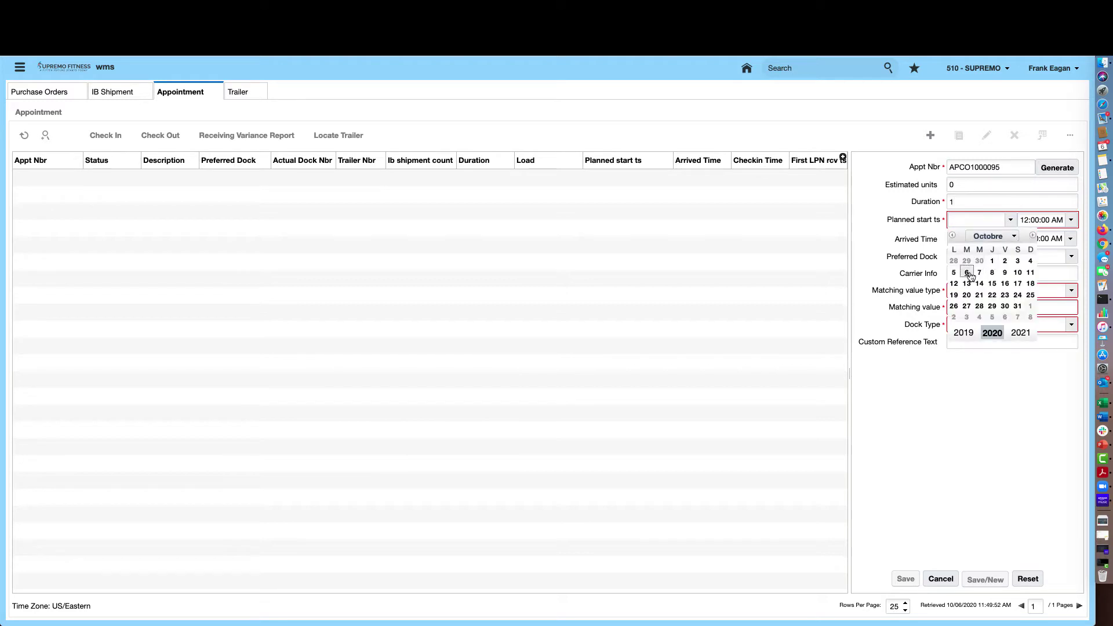
{"action": "left_click", "coordinate": [981, 270]}
Step: Match the appointment on Load Number, set dock type IB, and save it
{"action": "left_click", "coordinate": [1075, 289]}
{"action": "left_click", "coordinate": [973, 305]}
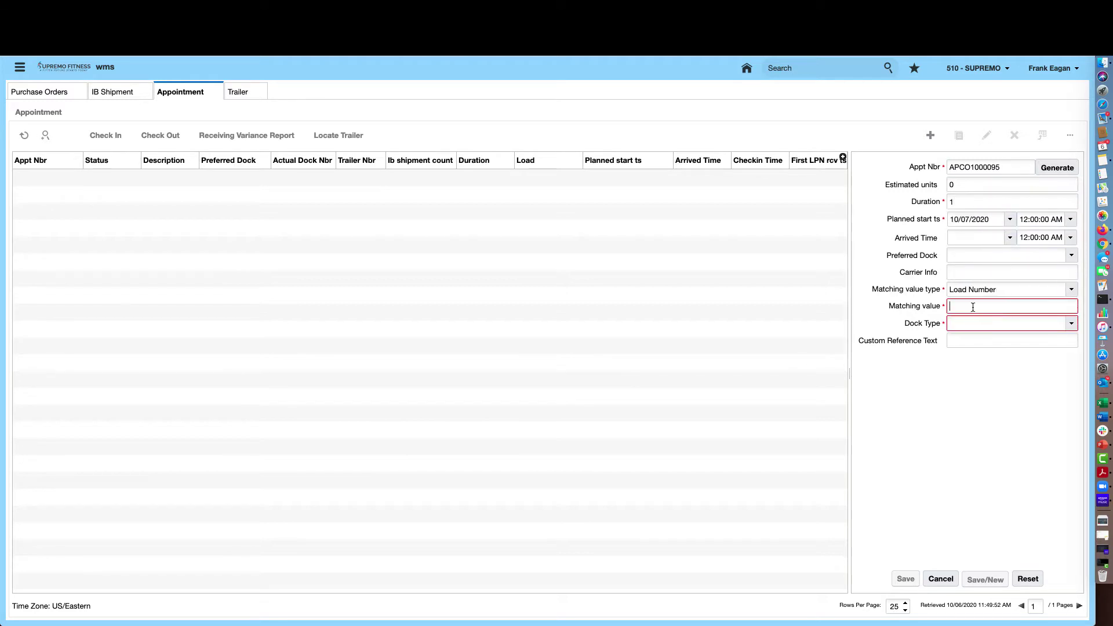
{"action": "type", "text": "LSH00000319"}
{"action": "left_click", "coordinate": [1069, 326]}
{"action": "left_click", "coordinate": [1002, 390]}
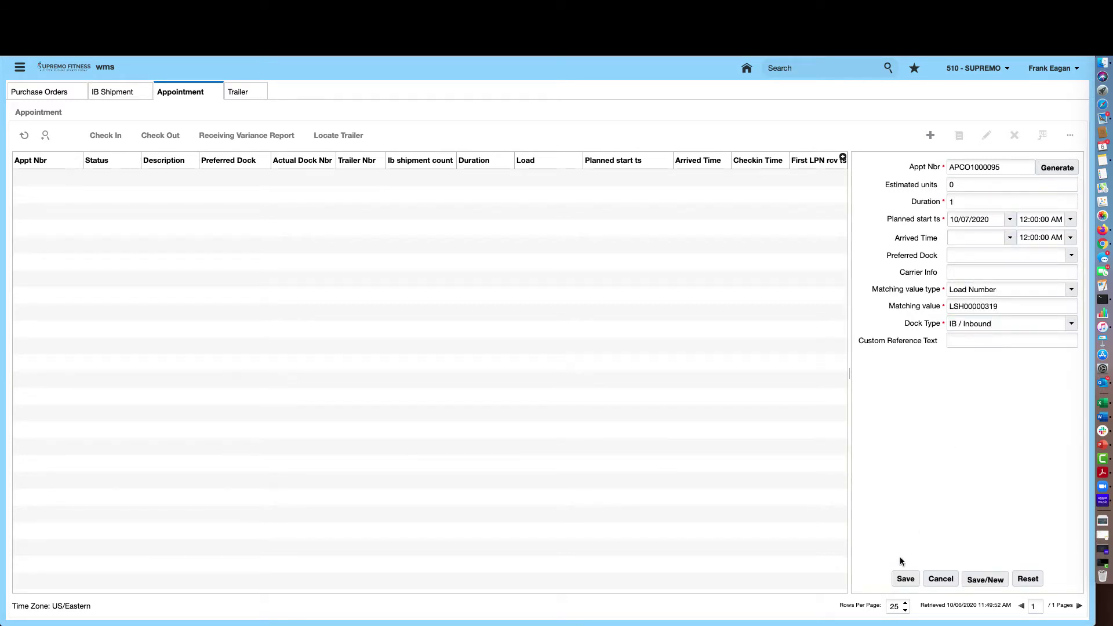
{"action": "left_click", "coordinate": [904, 579]}
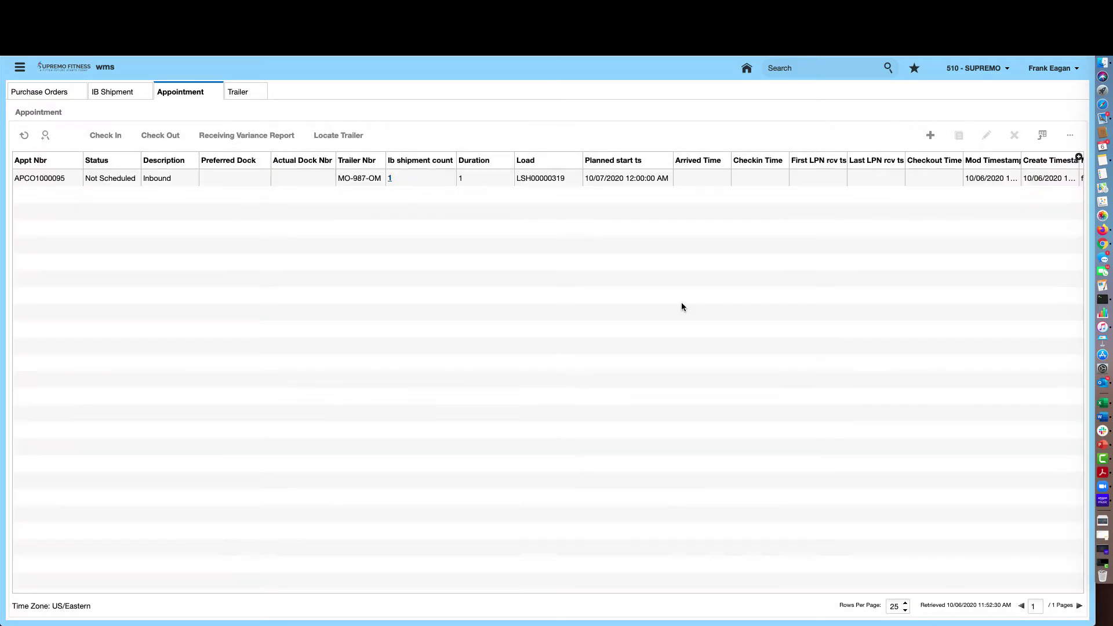
Step: Refresh the inbound shipment list to confirm SH00000319 carries appointment APCO1000095
{"action": "left_click", "coordinate": [112, 96]}
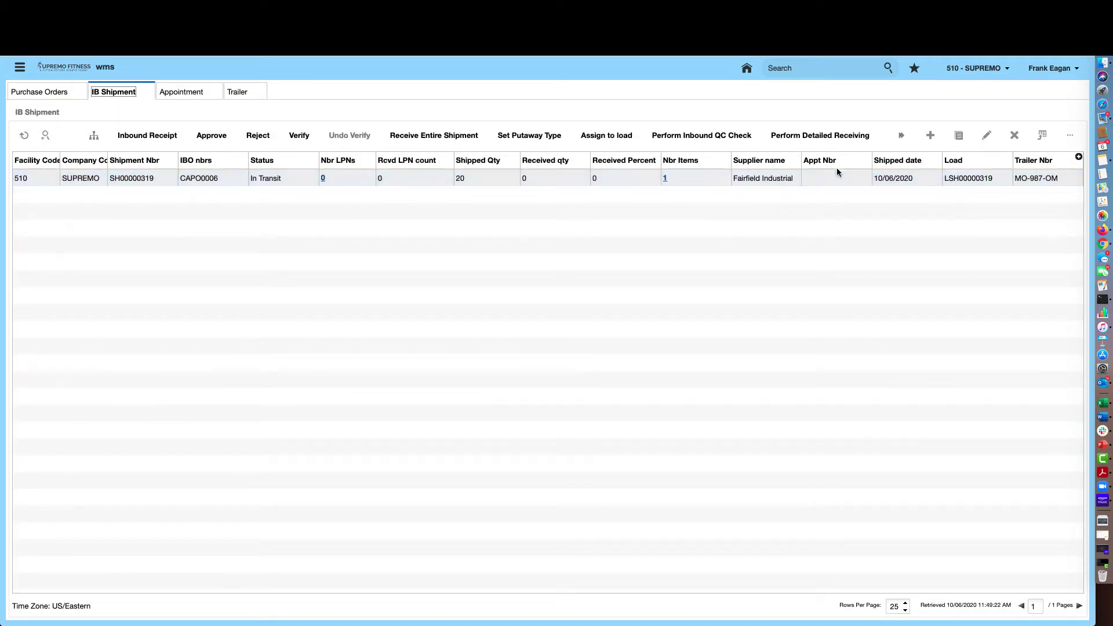
{"action": "left_click", "coordinate": [26, 136]}
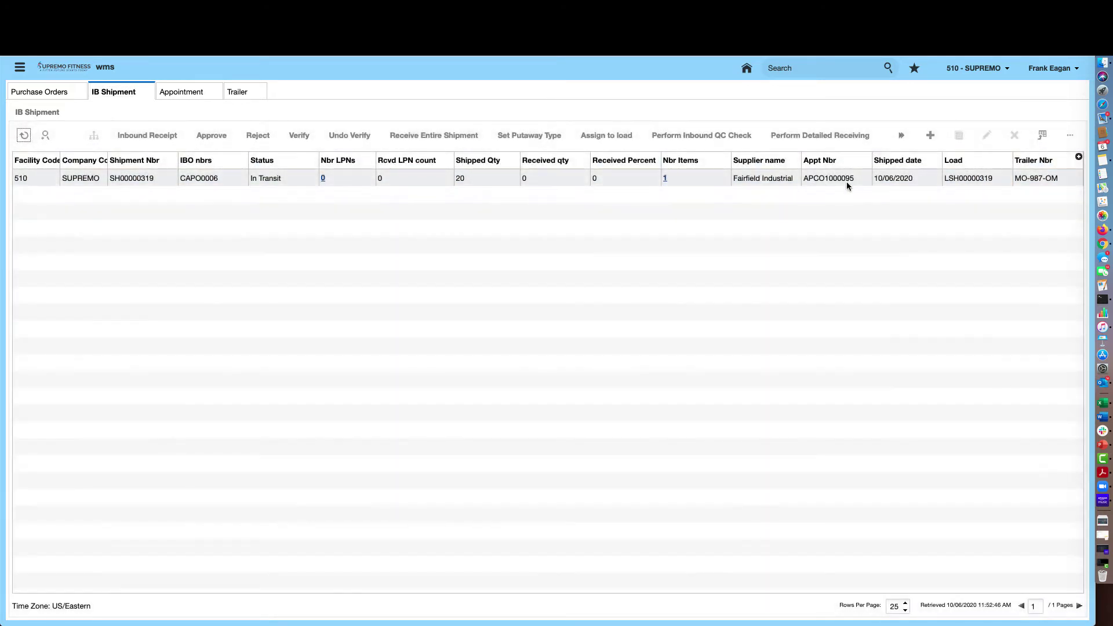
{"action": "left_click", "coordinate": [236, 92]}
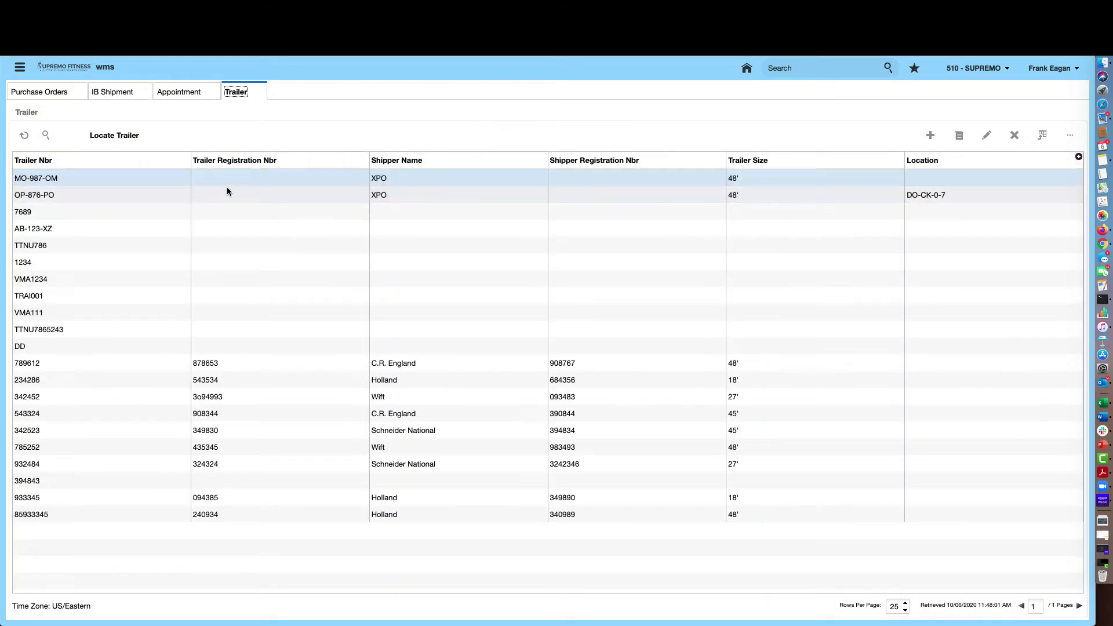
Step: Relocate trailer MO-987-OM to yard location Y-0-1-0
{"action": "left_click", "coordinate": [63, 180]}
{"action": "left_click", "coordinate": [112, 136]}
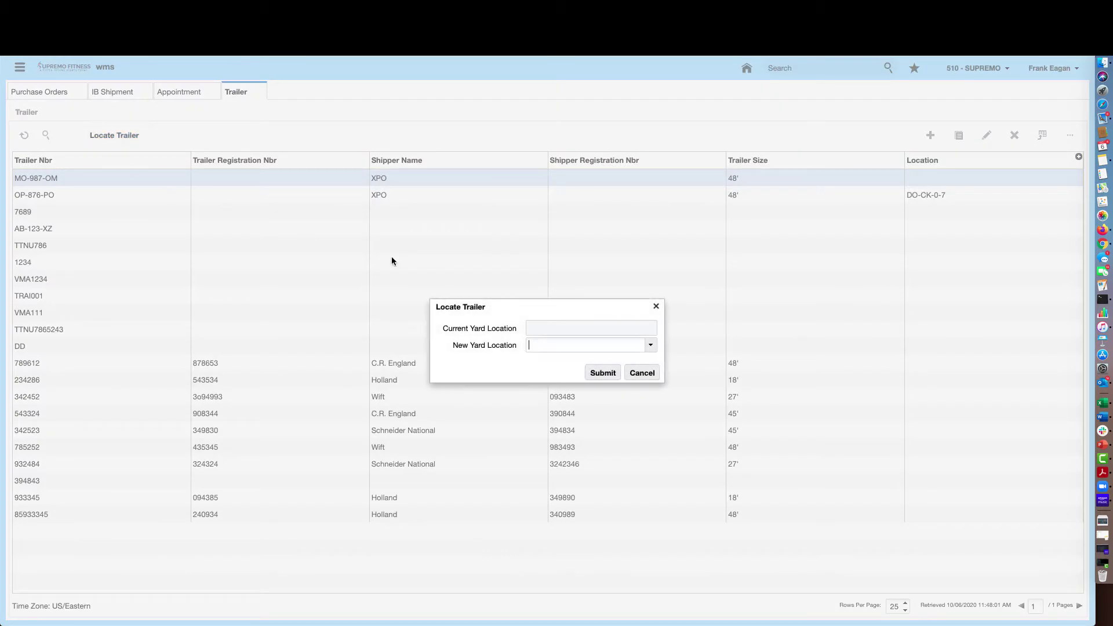
{"action": "left_click", "coordinate": [650, 348]}
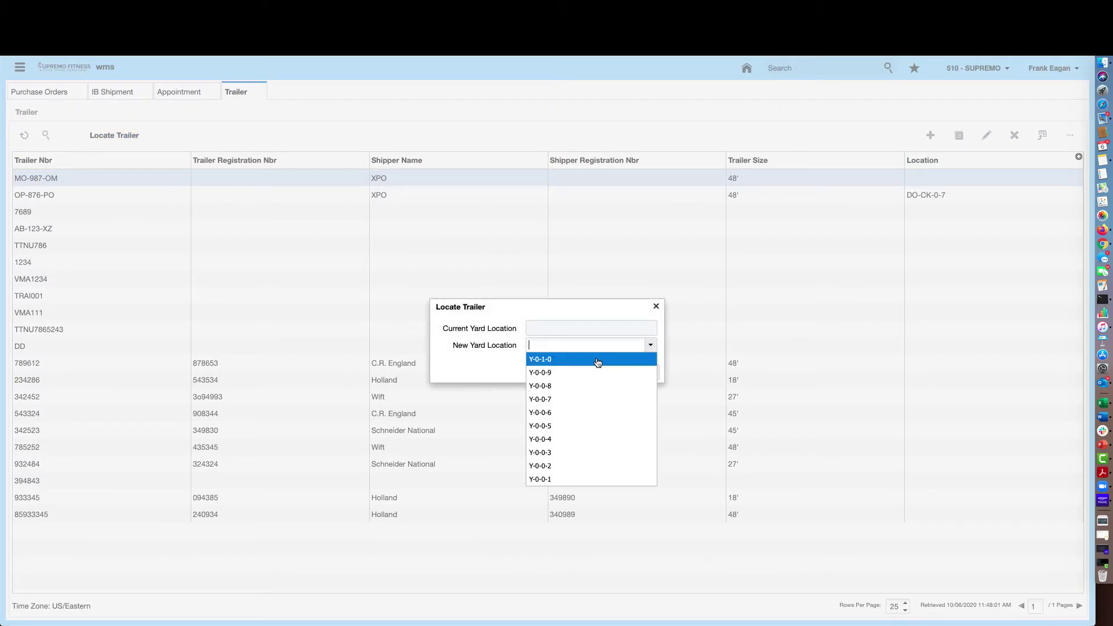
{"action": "left_click", "coordinate": [599, 360]}
{"action": "left_click", "coordinate": [603, 374]}
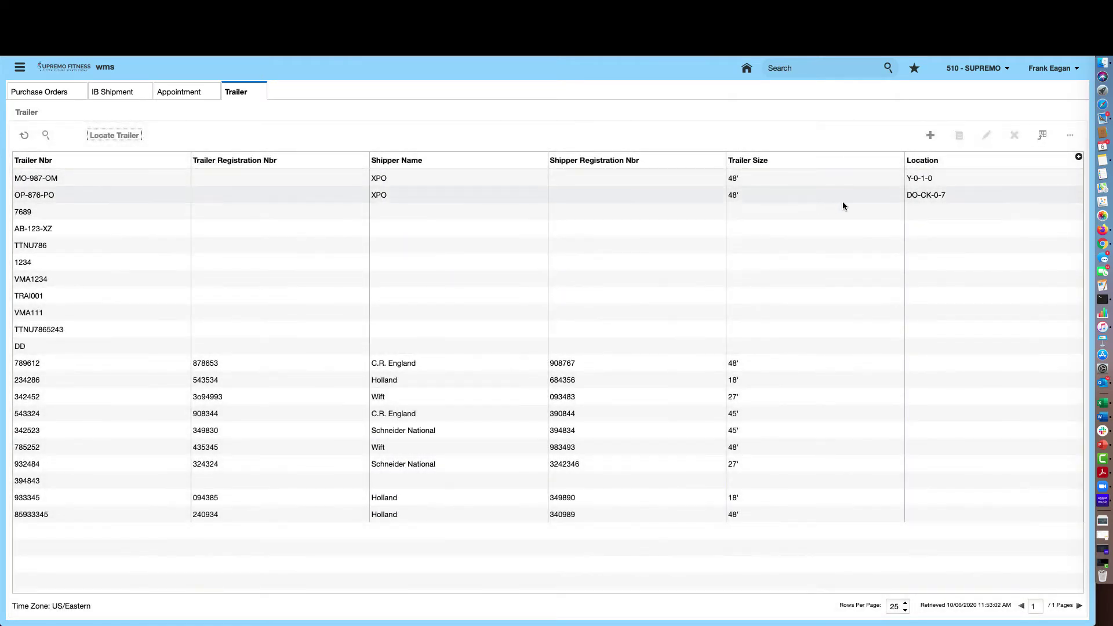
Step: Relocate trailer MO-987-OM again, this time to yard location Y-0-0-7
{"action": "left_click", "coordinate": [114, 135]}
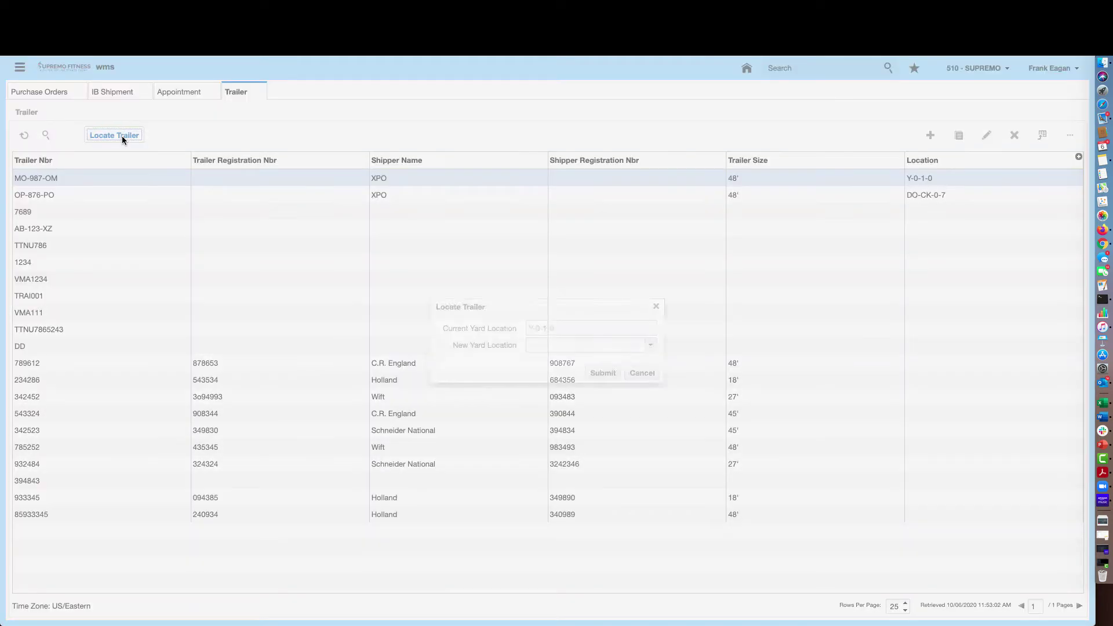
{"action": "left_click", "coordinate": [650, 347]}
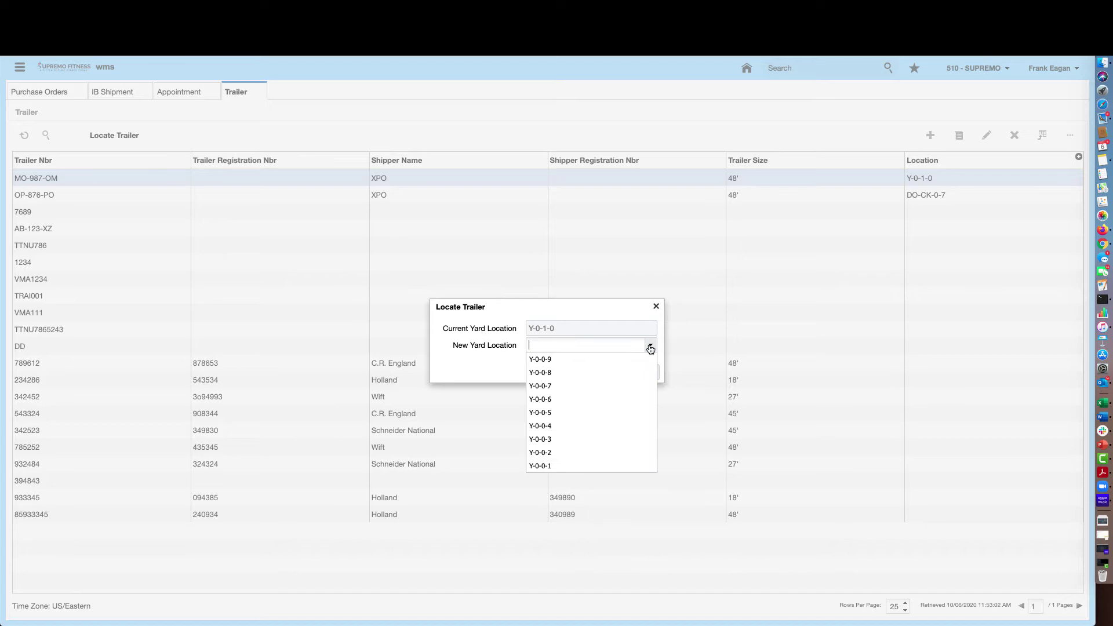
{"action": "left_click", "coordinate": [567, 385]}
{"action": "left_click", "coordinate": [598, 374]}
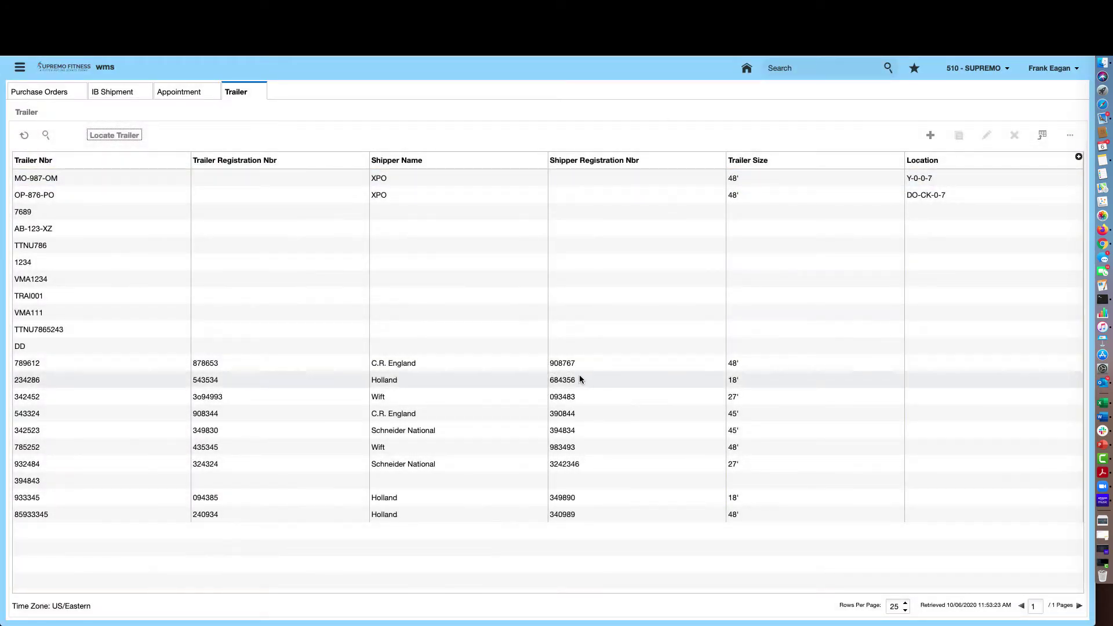
{"action": "left_click", "coordinate": [174, 93]}
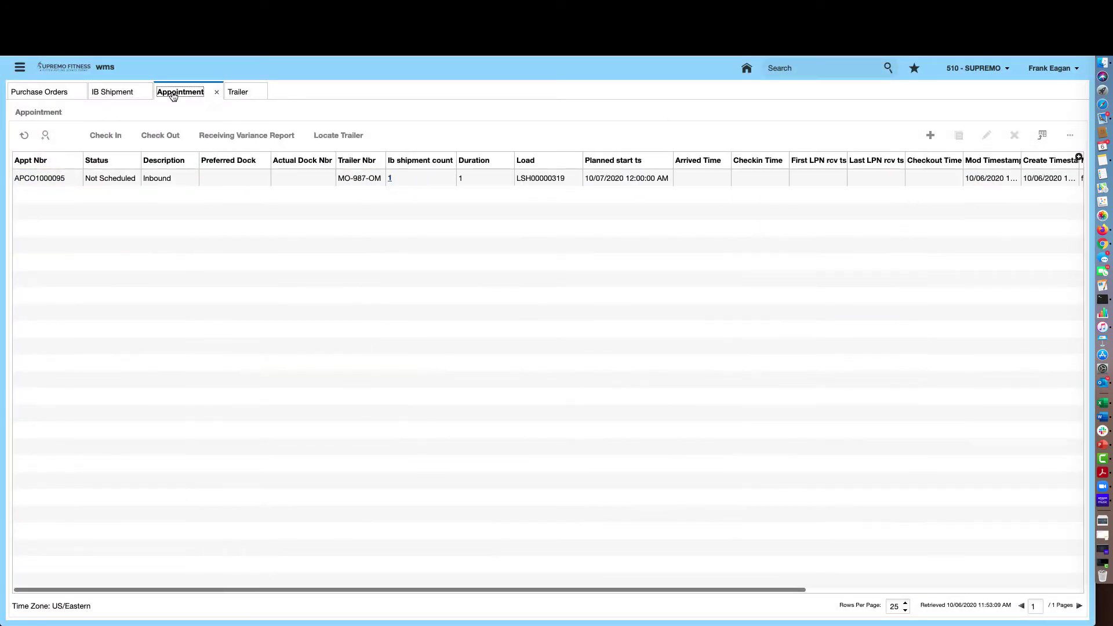
Step: Check in APCO1000095 at dock 510 / DOCK08, then refresh trailers to see DO-CK-0-8
{"action": "left_click", "coordinate": [83, 178]}
{"action": "left_click", "coordinate": [105, 136]}
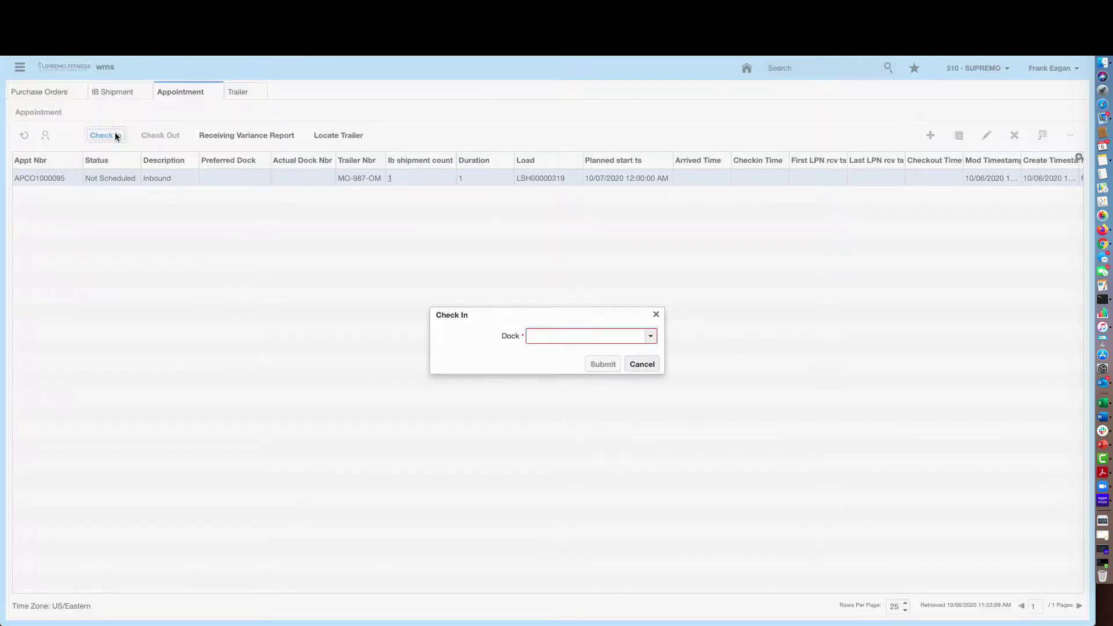
{"action": "left_click", "coordinate": [653, 338]}
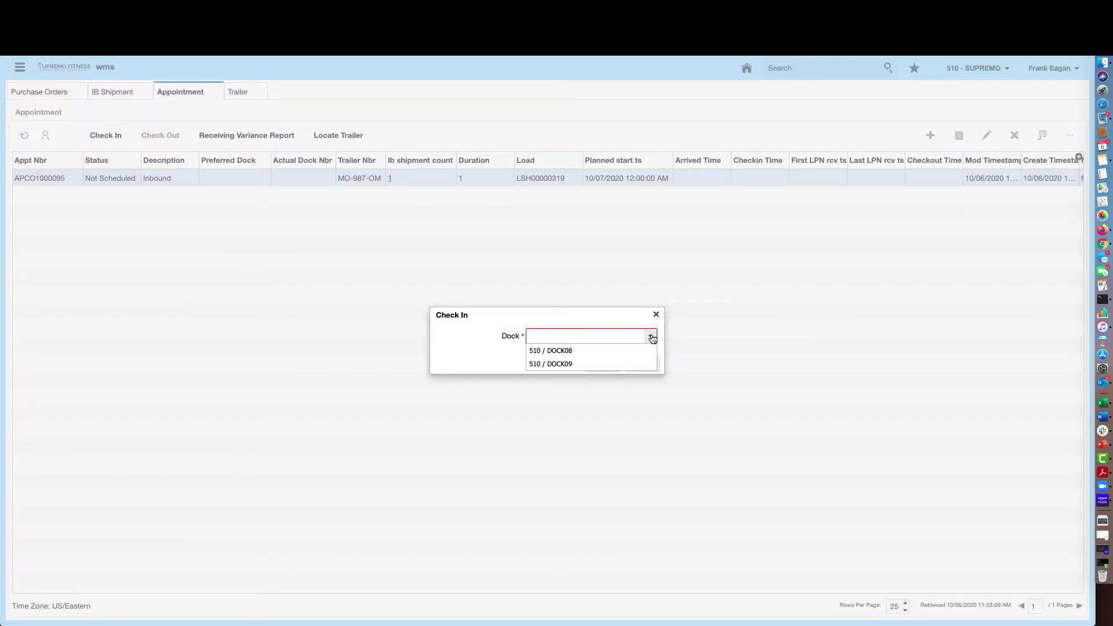
{"action": "left_click", "coordinate": [605, 349]}
{"action": "left_click", "coordinate": [602, 364]}
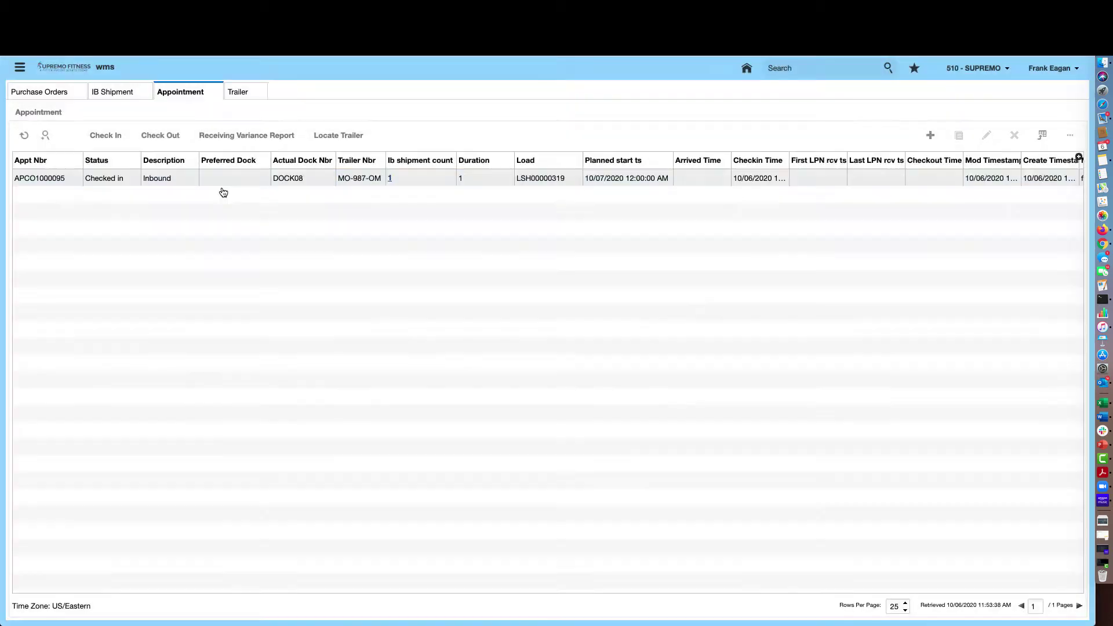
{"action": "left_click", "coordinate": [238, 91]}
{"action": "left_click", "coordinate": [25, 136]}
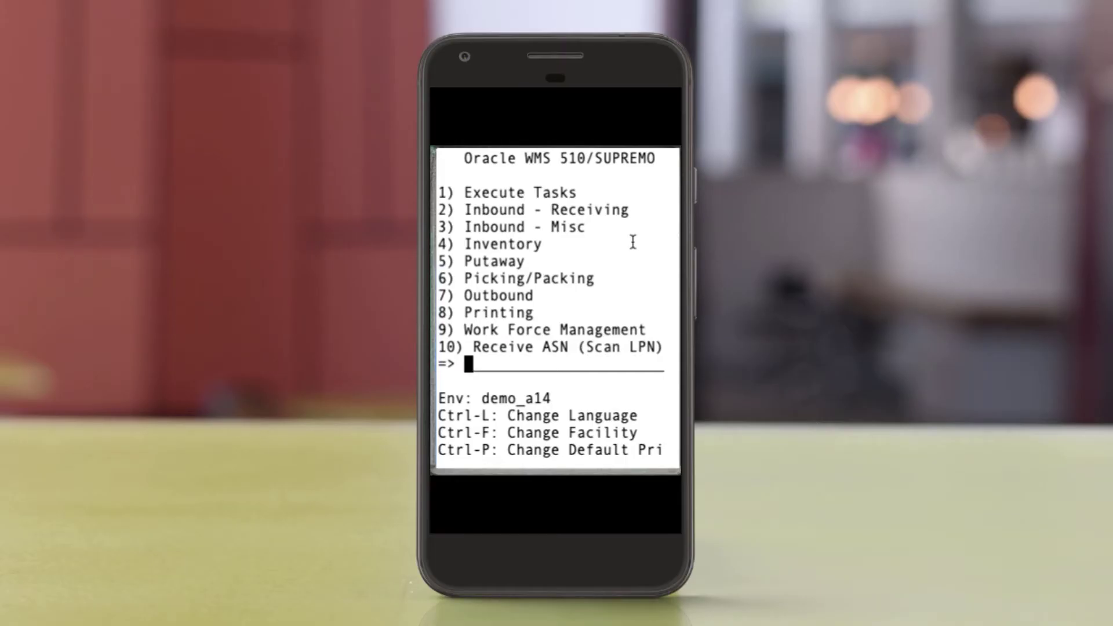
{"action": "type", "text": "2"}
Step: Receive ASN on RF: shipment SH00000319, trailer MO-987-OM, LPN CA0009120, SKU CA00000001, quantity 20
{"action": "key", "text": "Return"}
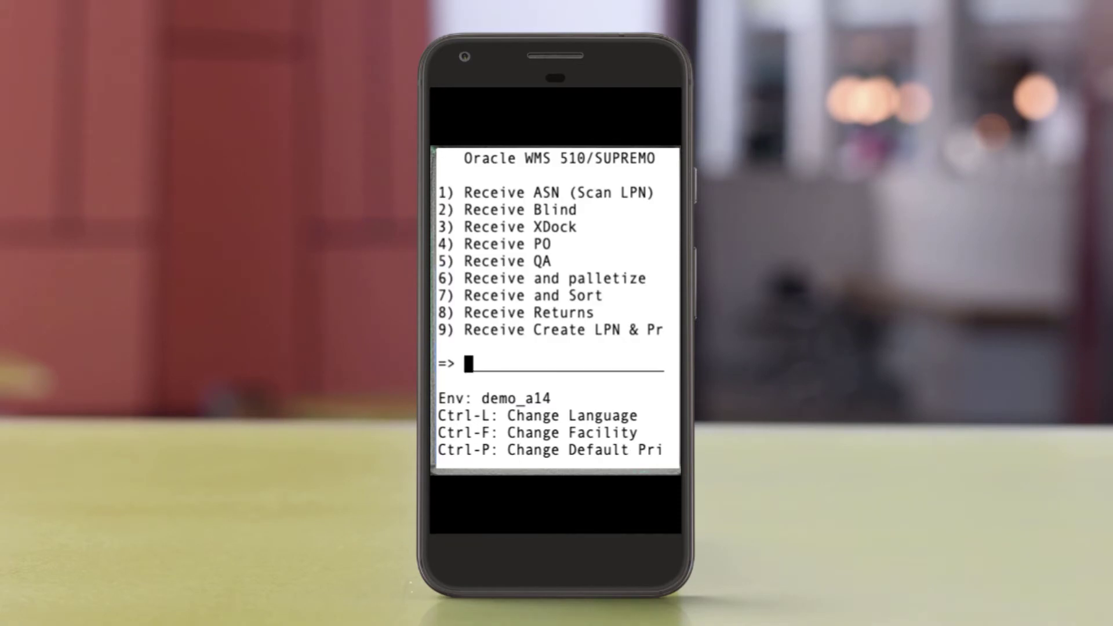
{"action": "type", "text": "1"}
{"action": "key", "text": "Return"}
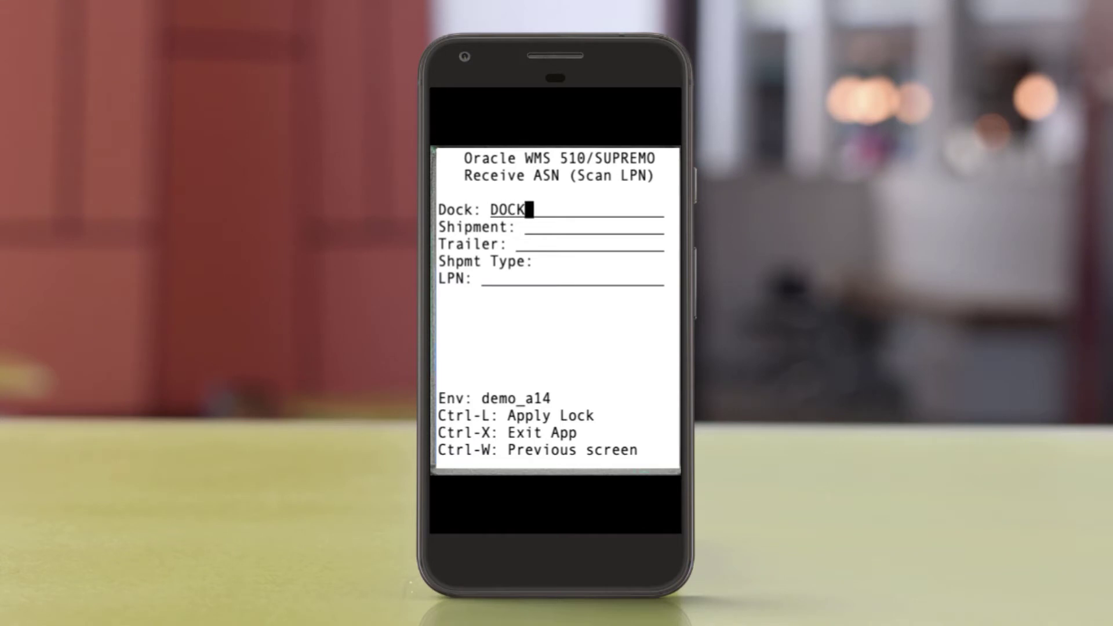
{"action": "type", "text": "SH00000319"}
{"action": "key", "text": "Return"}
{"action": "type", "text": "MO-987-OM"}
{"action": "key", "text": "Return"}
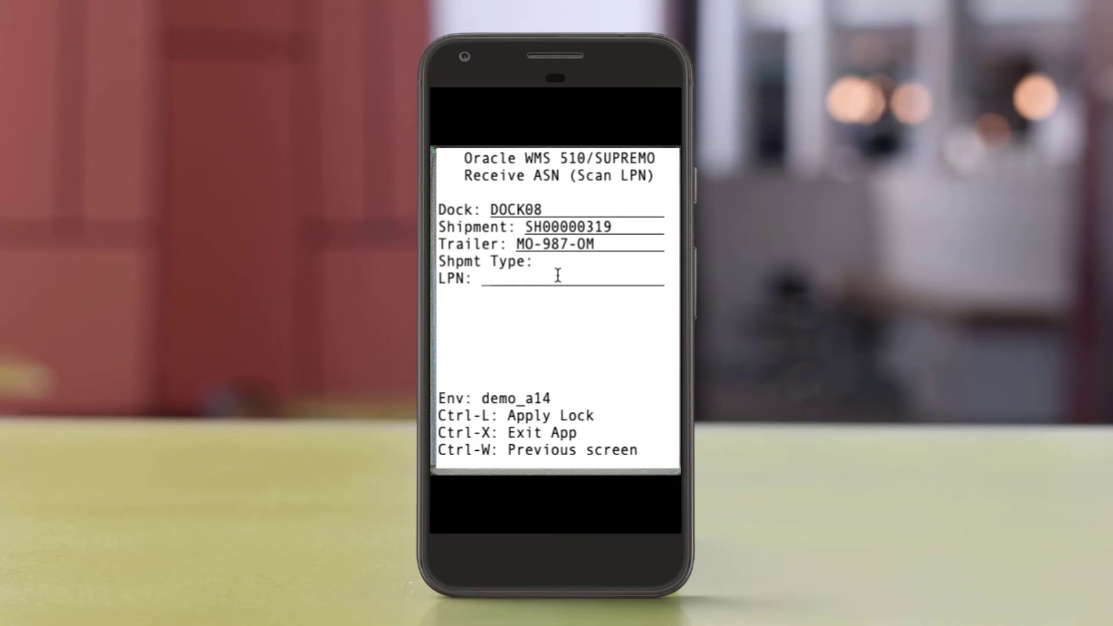
{"action": "type", "text": "CA0009120"}
{"action": "key", "text": "Return"}
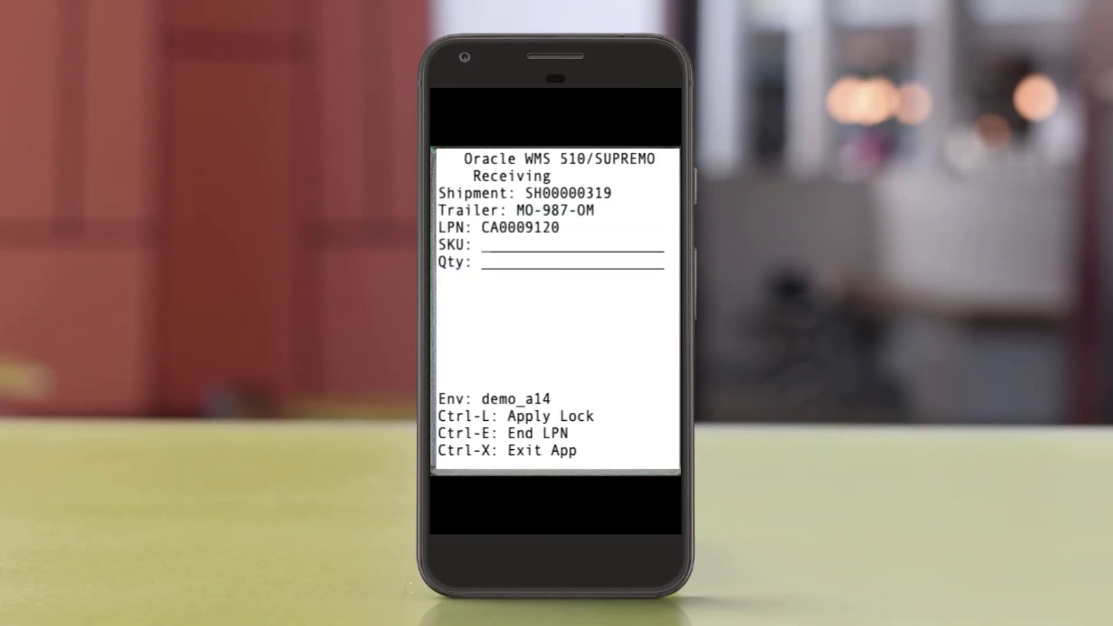
{"action": "type", "text": "CA00000001"}
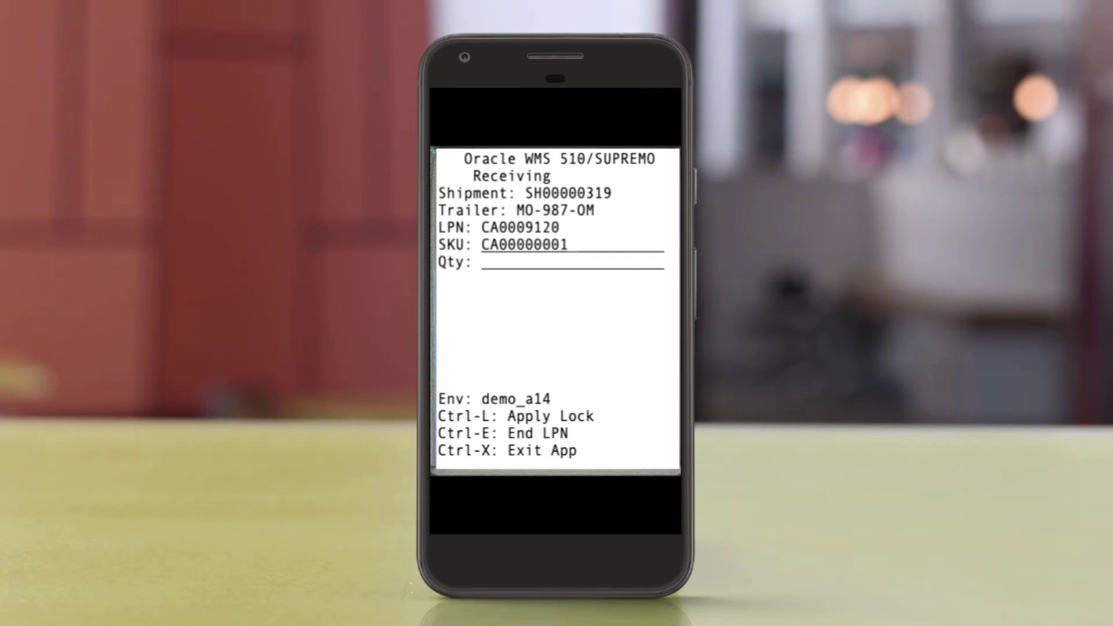
{"action": "key", "text": "Return"}
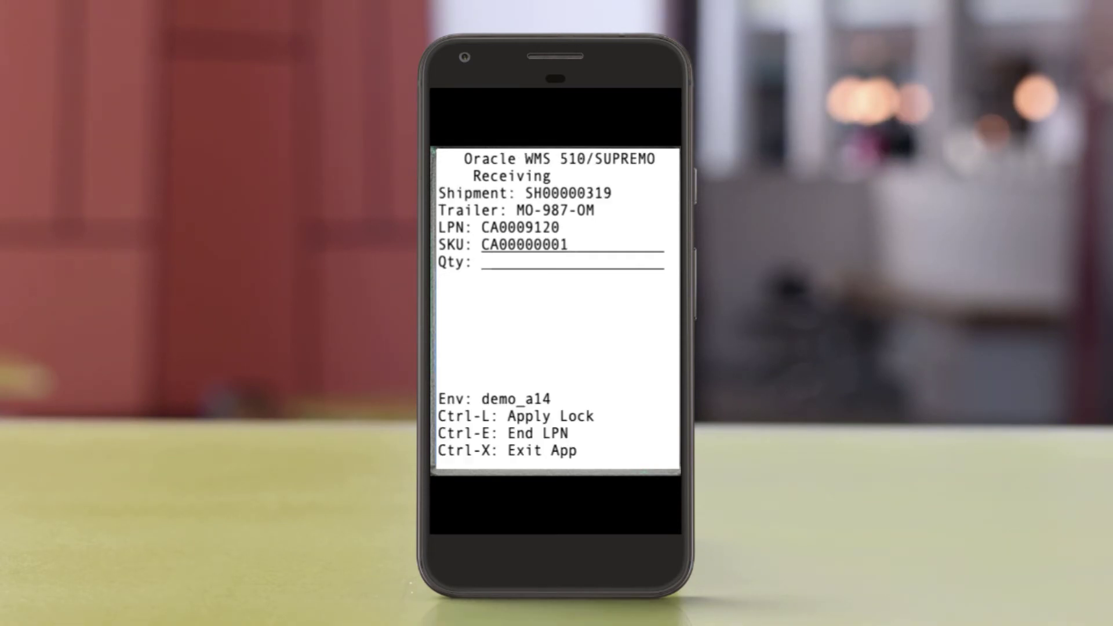
{"action": "type", "text": "20"}
{"action": "key", "text": "Return"}
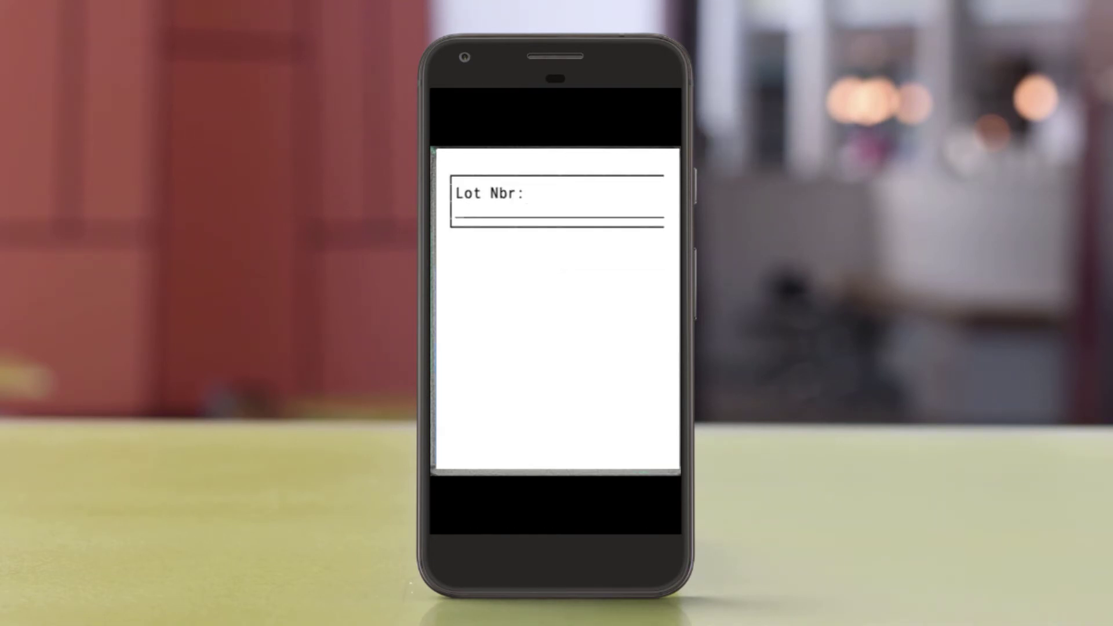
{"action": "type", "text": "737"}
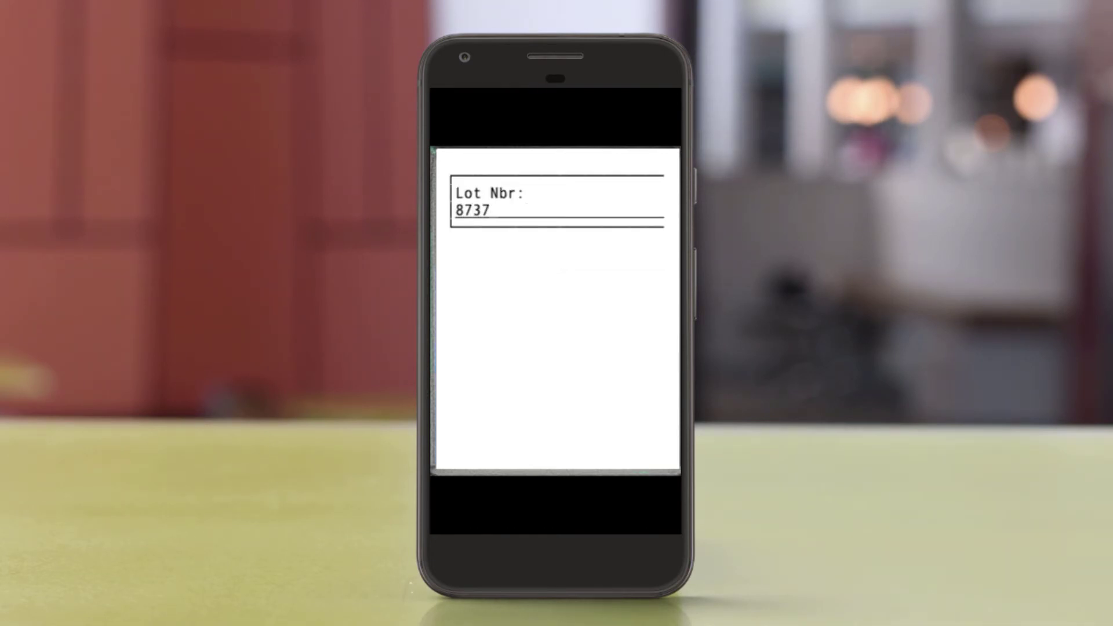
{"action": "type", "text": "89"}
Step: Enter lot 873789 and submit a scanned serial number
{"action": "key", "text": "Return"}
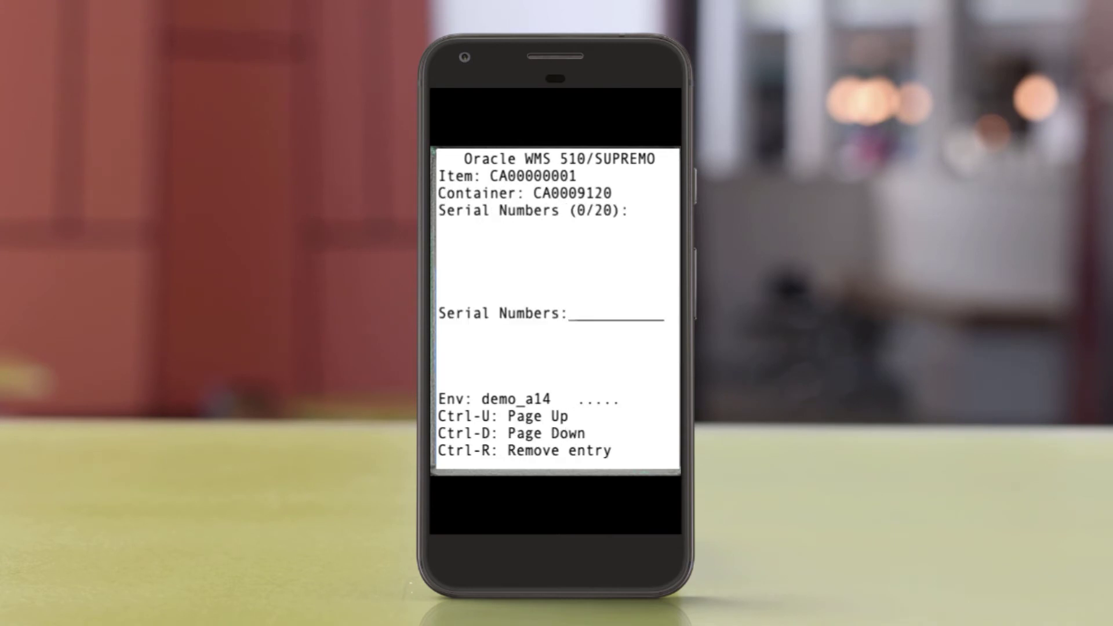
{"action": "type", "text": "987564 987867"}
{"action": "key", "text": "Return"}
{"action": "type", "text": "987689 876789 786754 98767"}
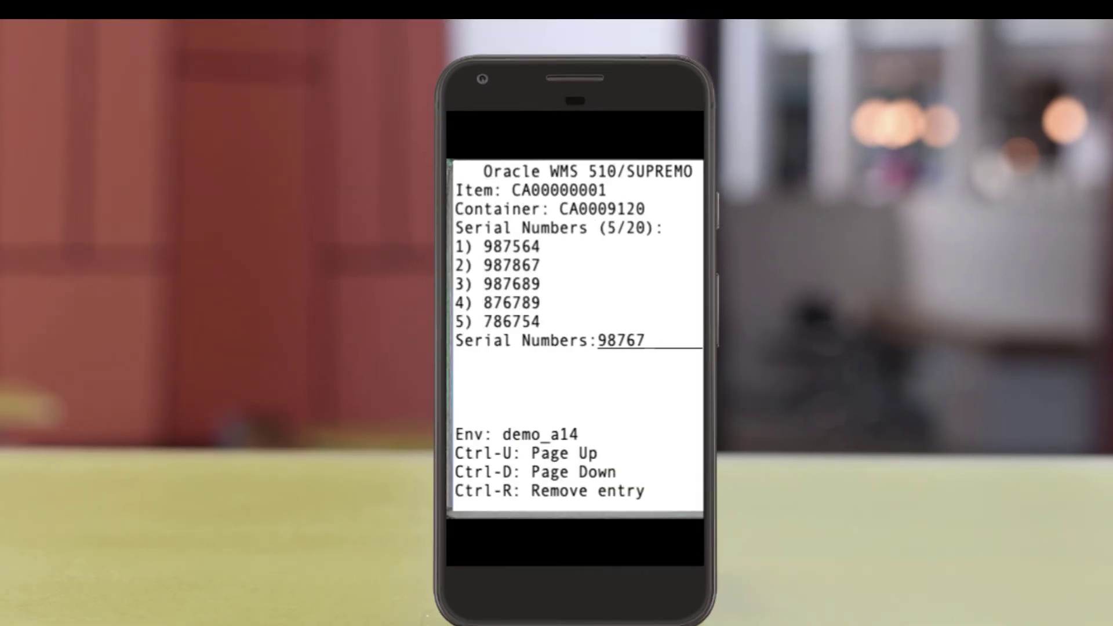
{"action": "type", "text": "8 345234 0989087 567"}
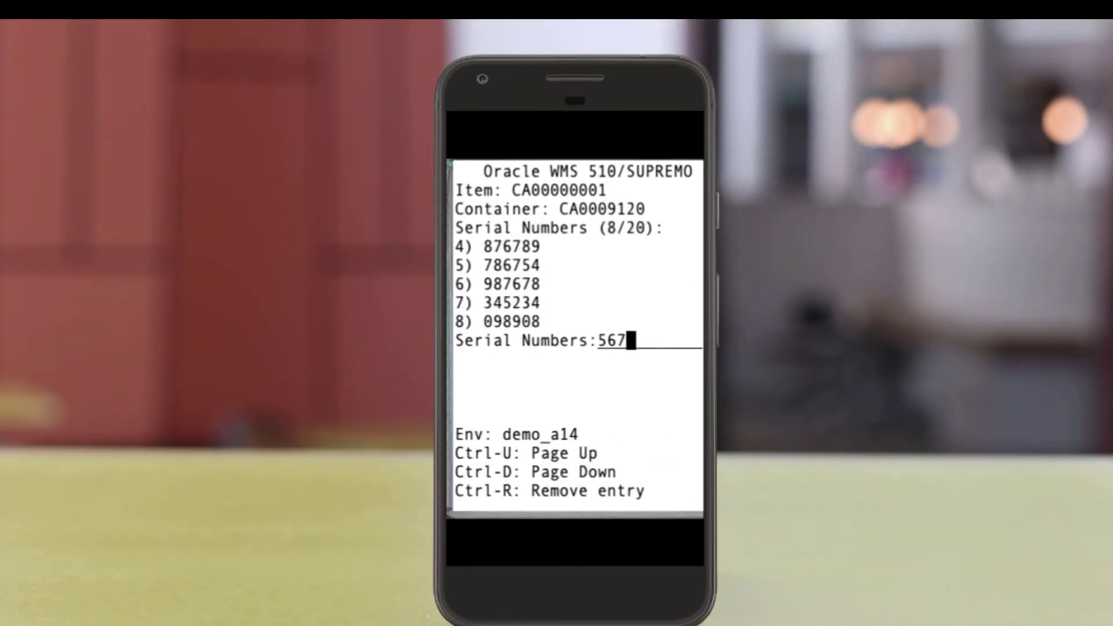
{"action": "type", "text": "456 980987 142516 283765"}
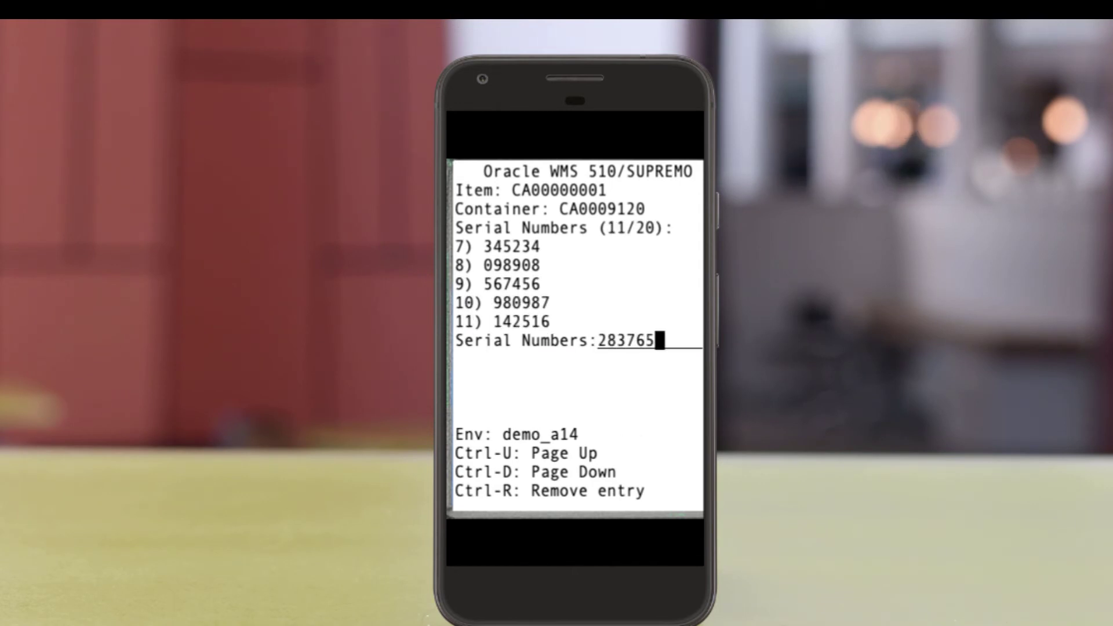
{"action": "type", "text": " 192876 178765 398271 483767"}
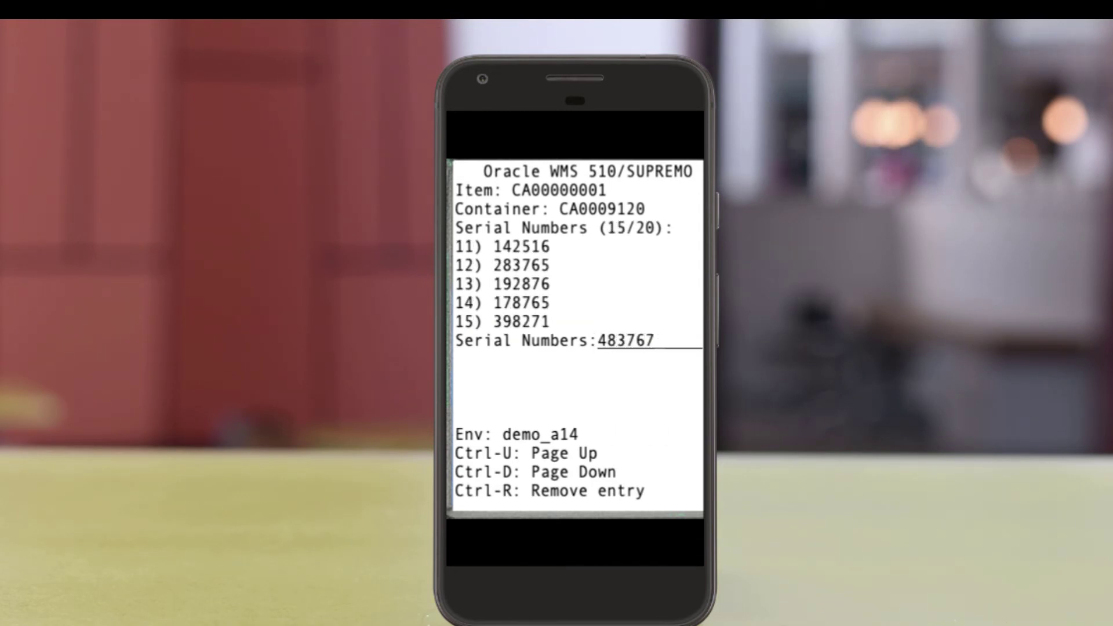
{"action": "type", "text": " 908789 678567 098789 "}
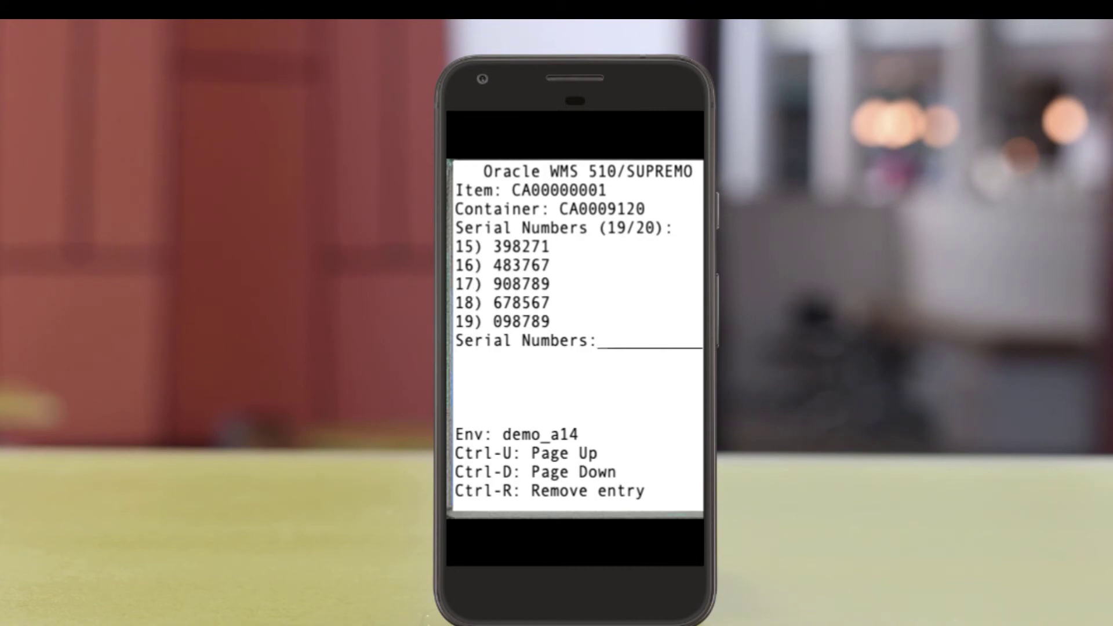
{"action": "type", "text": "109283"}
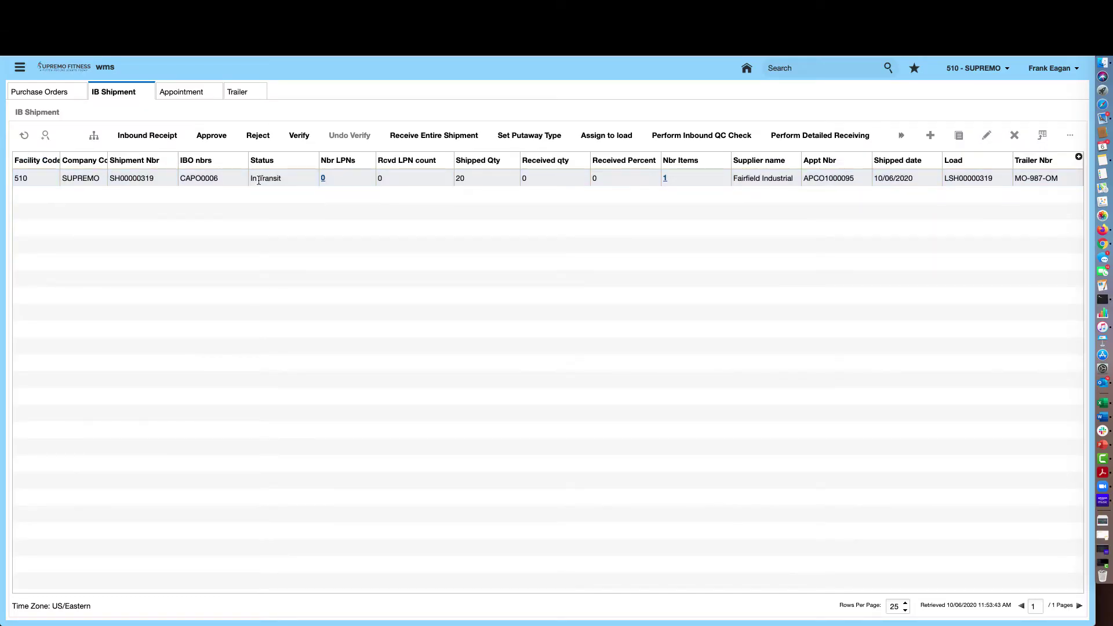
Step: Refresh shipments and purchase orders to confirm SH00000319 receiving complete and CAPO0006 Received
{"action": "left_click", "coordinate": [288, 178]}
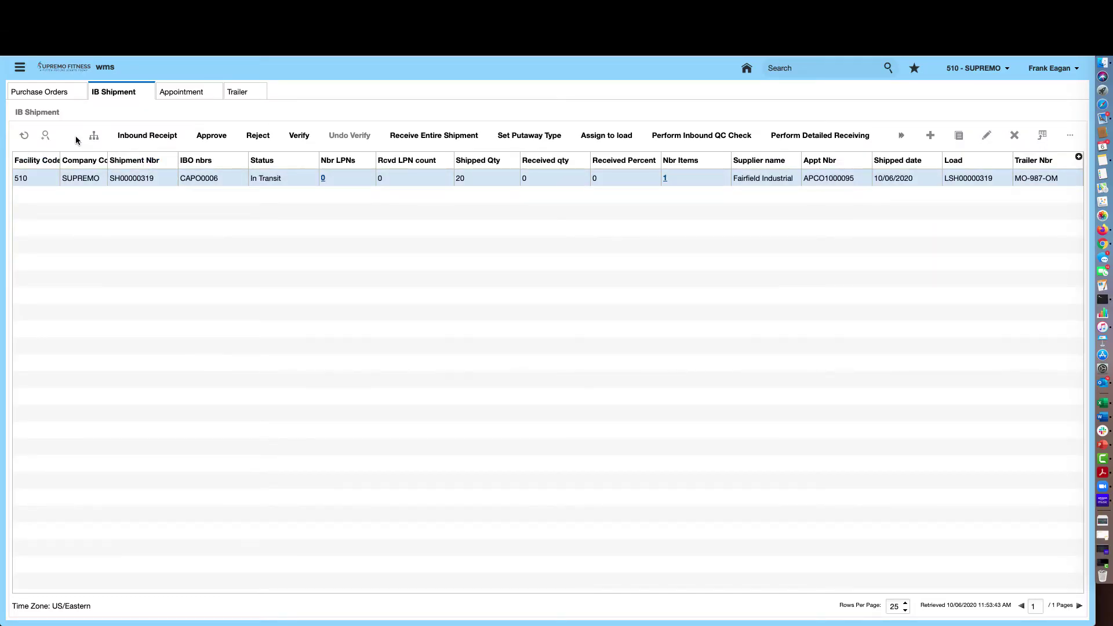
{"action": "left_click", "coordinate": [25, 137]}
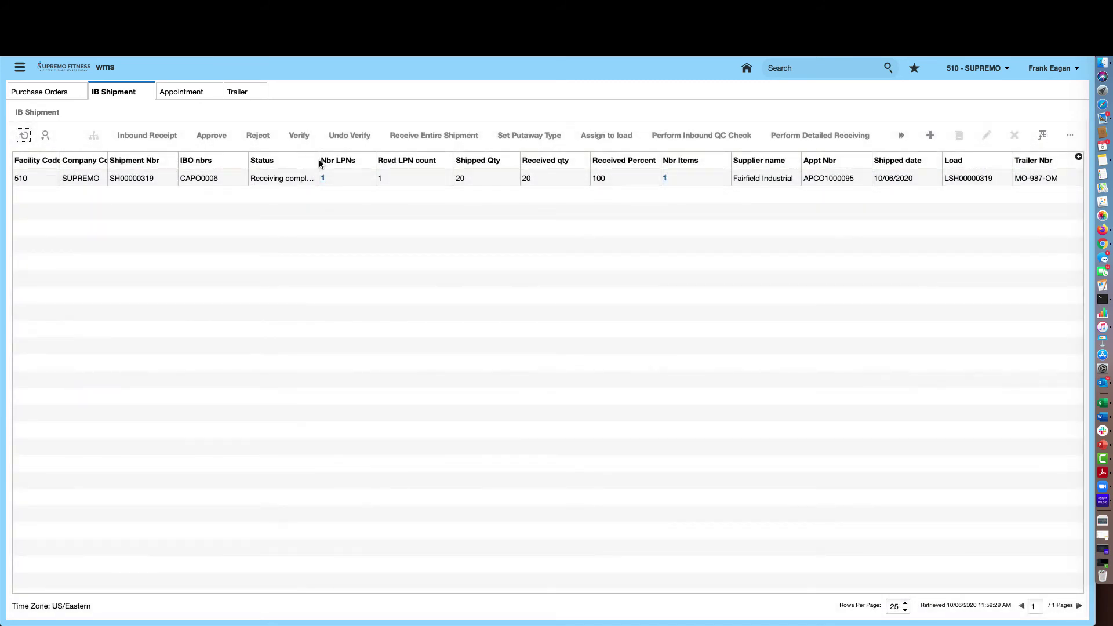
{"action": "left_click_drag", "start_coordinate": [319, 160], "coordinate": [342, 161]}
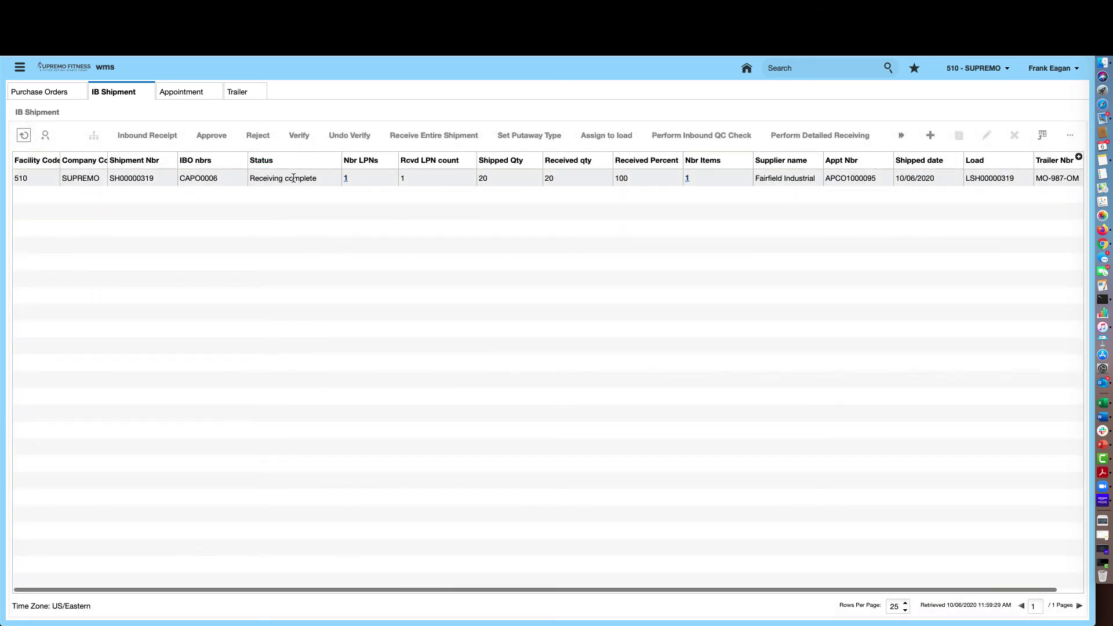
{"action": "left_click", "coordinate": [39, 92]}
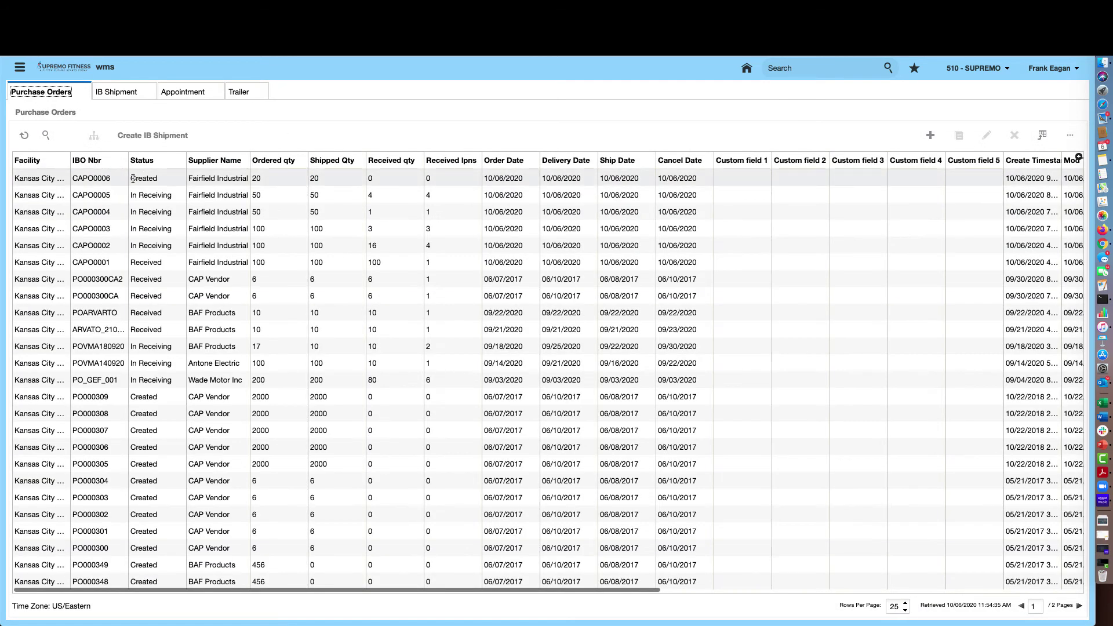
{"action": "left_click", "coordinate": [23, 134]}
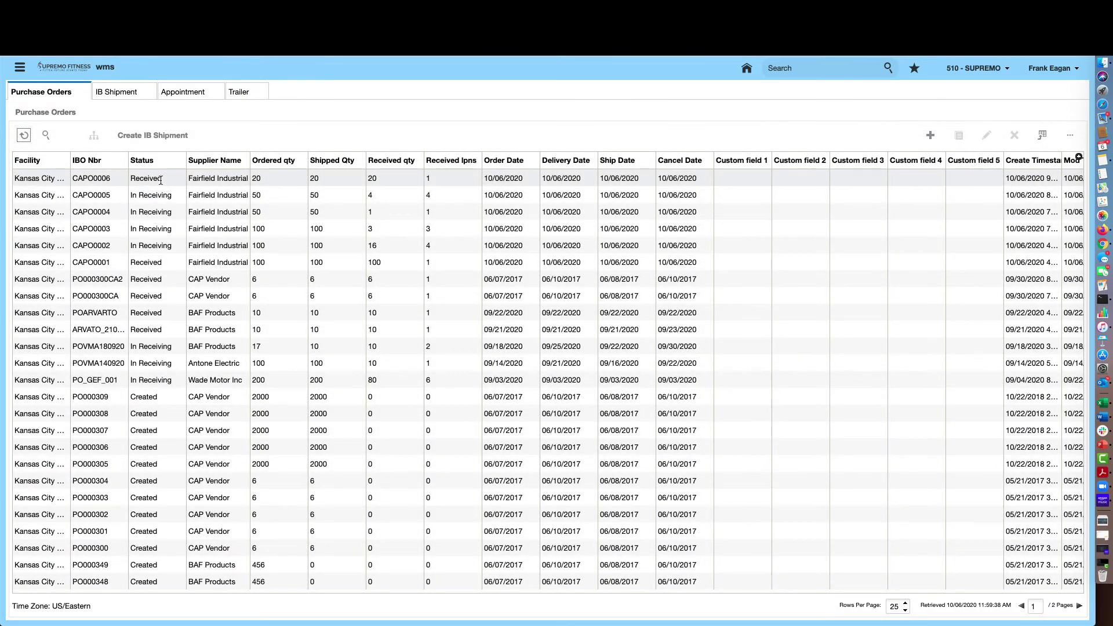
Step: Check out appointment APCO1000095 and acknowledge the success message
{"action": "left_click", "coordinate": [180, 92]}
{"action": "left_click", "coordinate": [209, 185]}
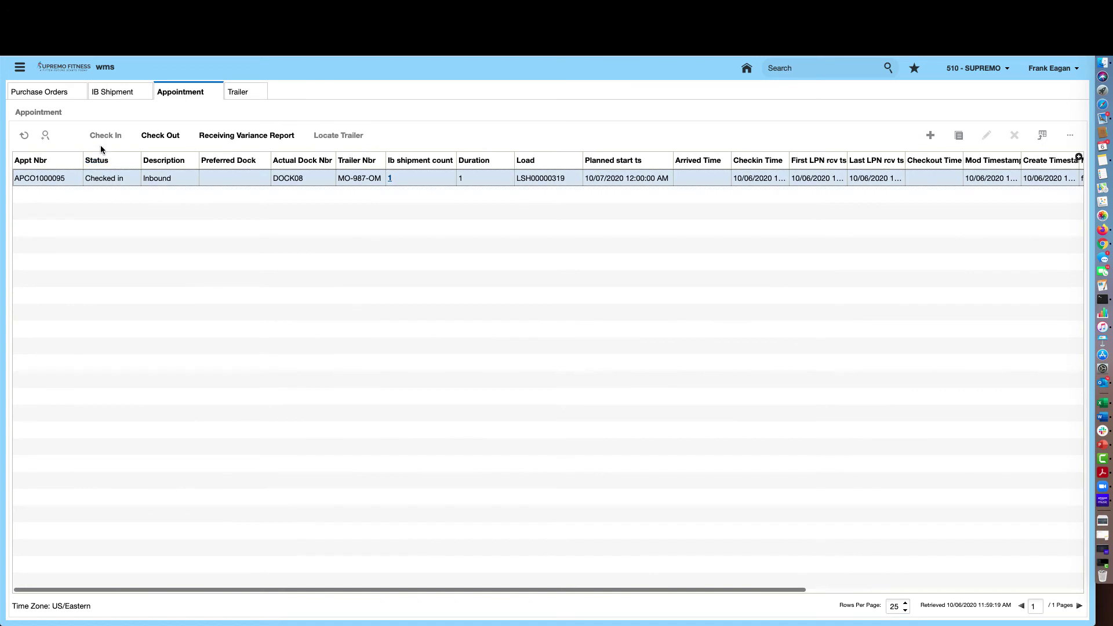
{"action": "left_click", "coordinate": [161, 136]}
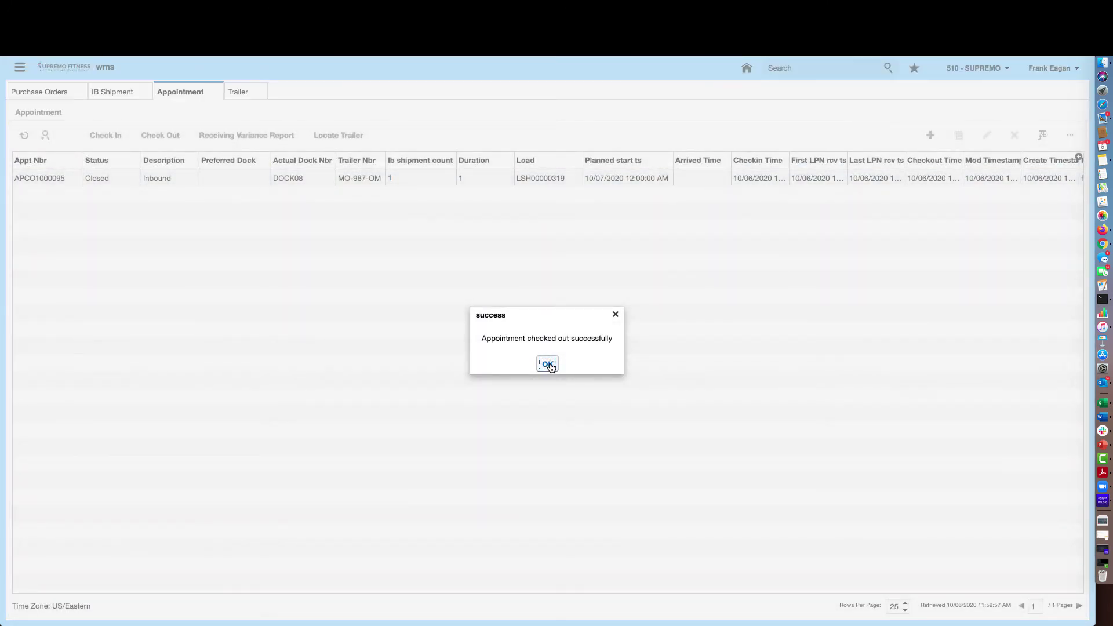
{"action": "left_click", "coordinate": [548, 365]}
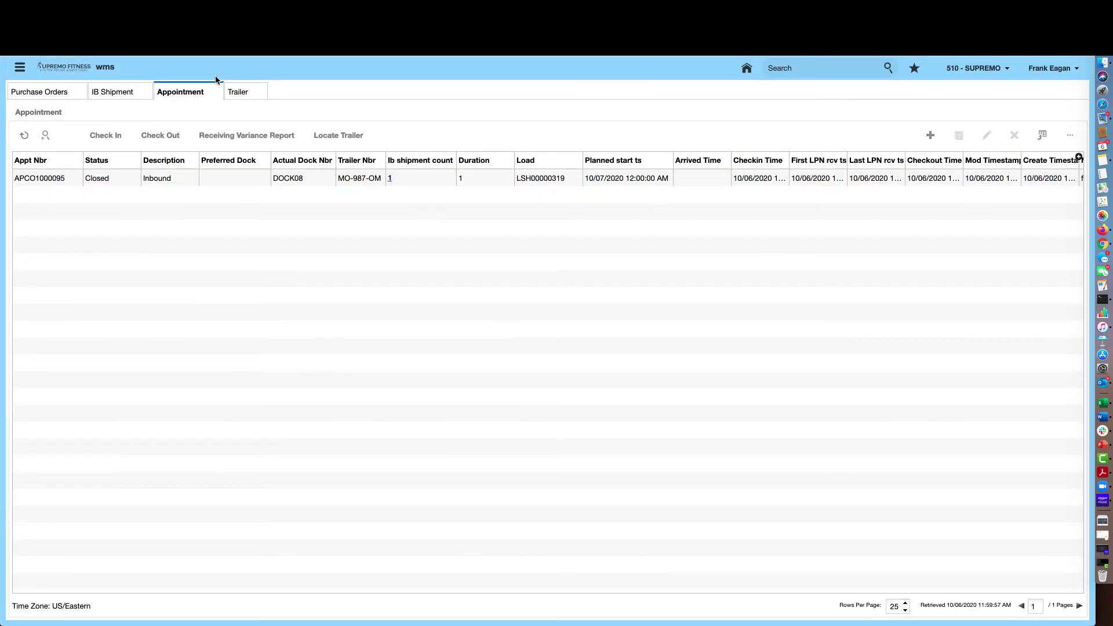
Step: Relocate trailer MO-987-OM from the dock to yard location Y-0-0-7
{"action": "left_click", "coordinate": [243, 95]}
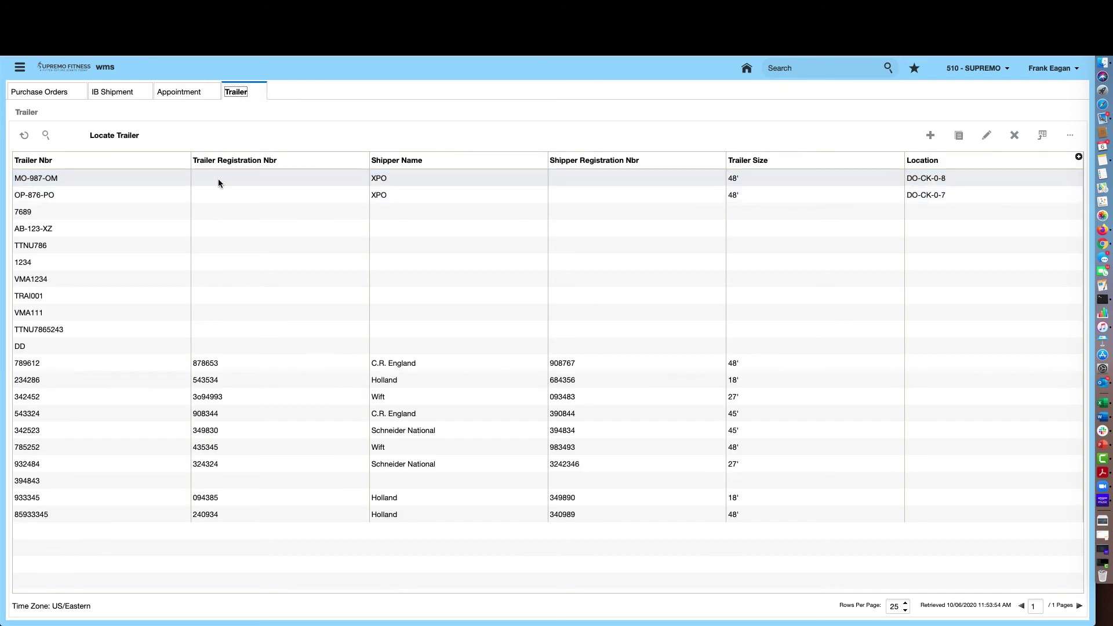
{"action": "left_click", "coordinate": [218, 178]}
{"action": "left_click", "coordinate": [120, 138]}
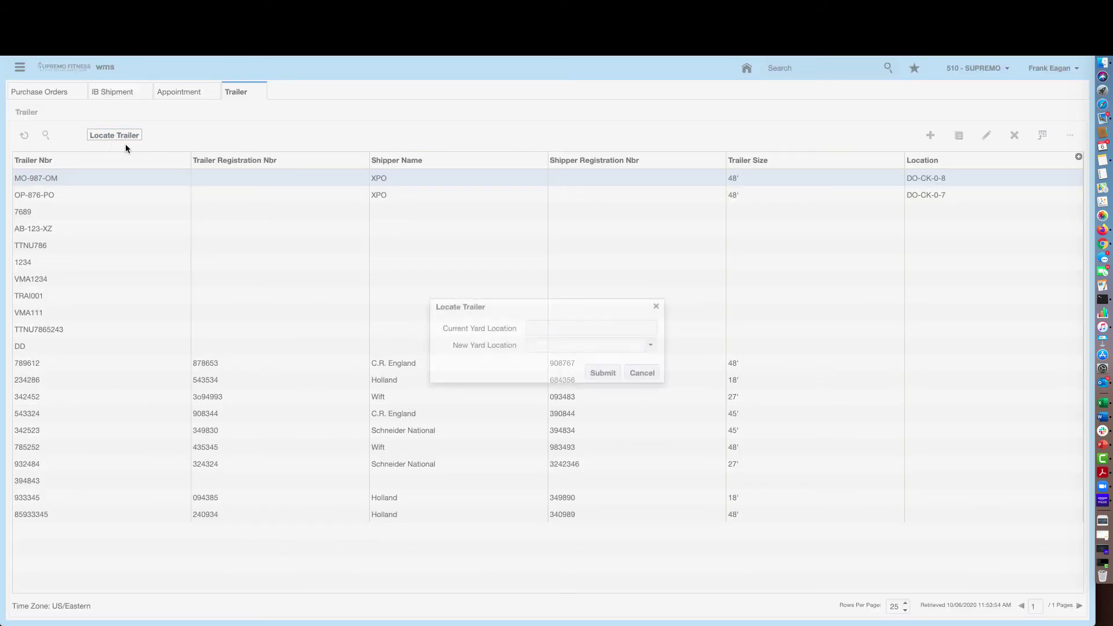
{"action": "left_click", "coordinate": [649, 346]}
{"action": "left_click", "coordinate": [617, 400]}
{"action": "left_click", "coordinate": [603, 372]}
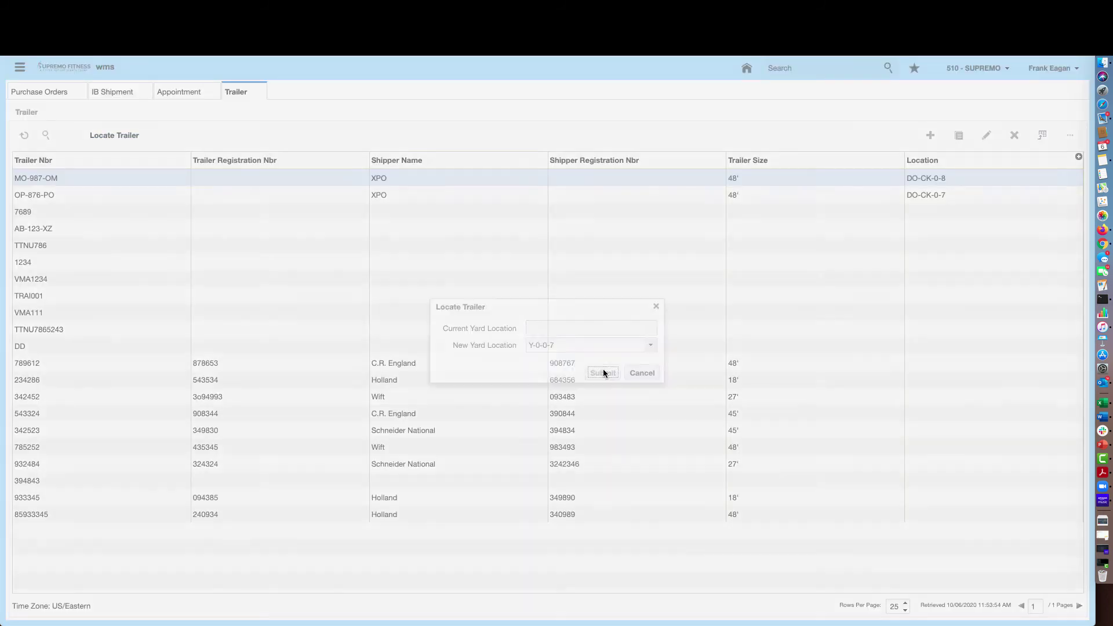